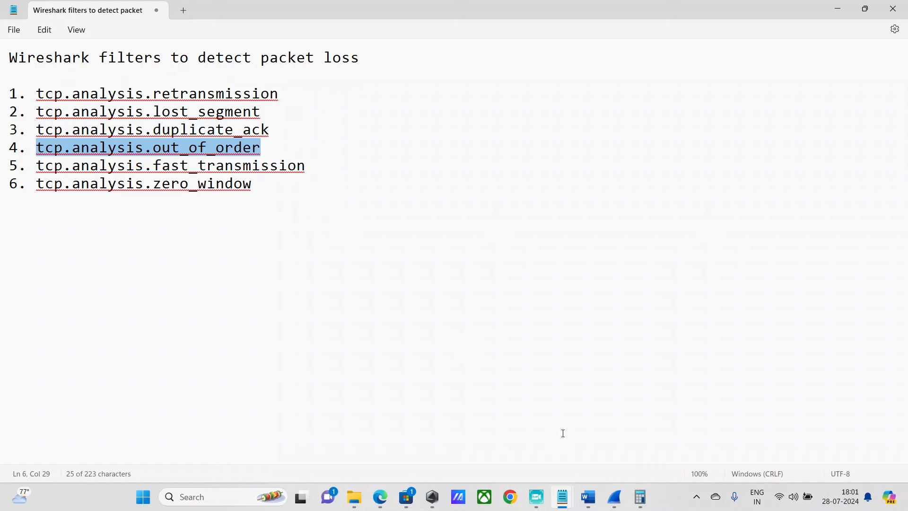
Switch to the Wi-Fi capture in Wireshark, clear its display filter and return to the first packet
{"action": "left_click_drag", "start_coordinate": [267, 185], "coordinate": [46, 95]}
{"action": "left_click", "coordinate": [616, 507]}
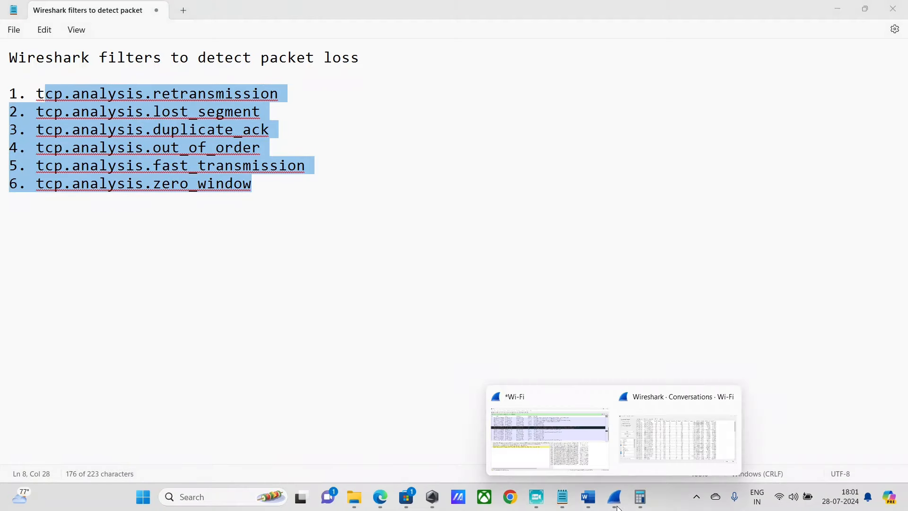
{"action": "left_click", "coordinate": [500, 431]}
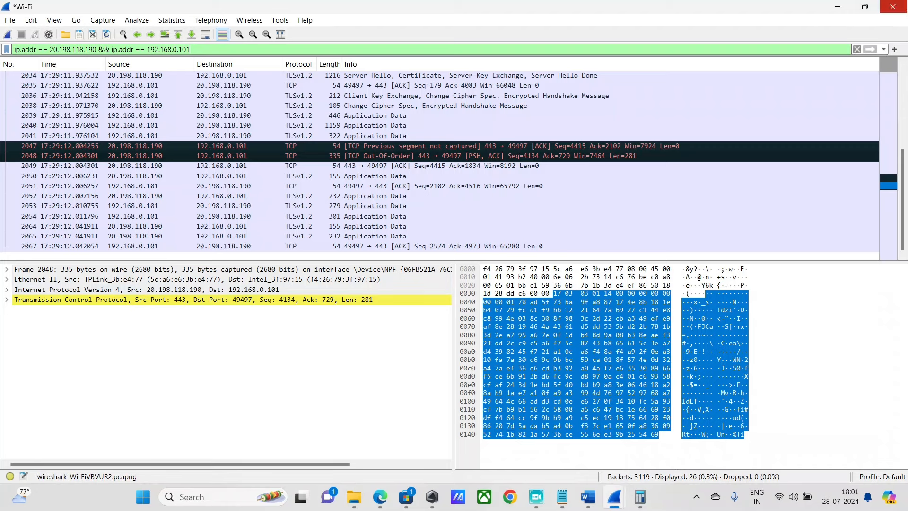
{"action": "left_click", "coordinate": [857, 49]}
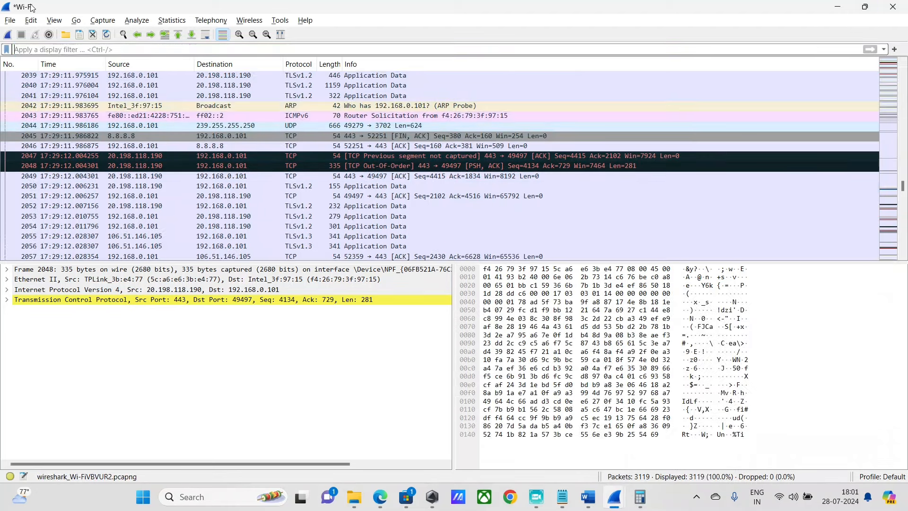
{"action": "scroll", "coordinate": [271, 175], "scroll_direction": "up", "scroll_amount": 20}
{"action": "scroll", "coordinate": [271, 174], "scroll_direction": "up", "scroll_amount": 20}
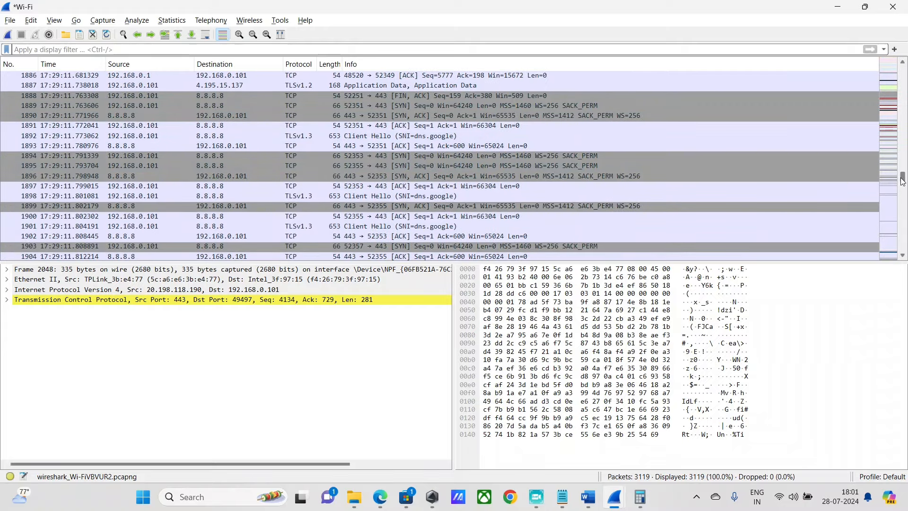
{"action": "left_click_drag", "start_coordinate": [903, 179], "coordinate": [901, 71]}
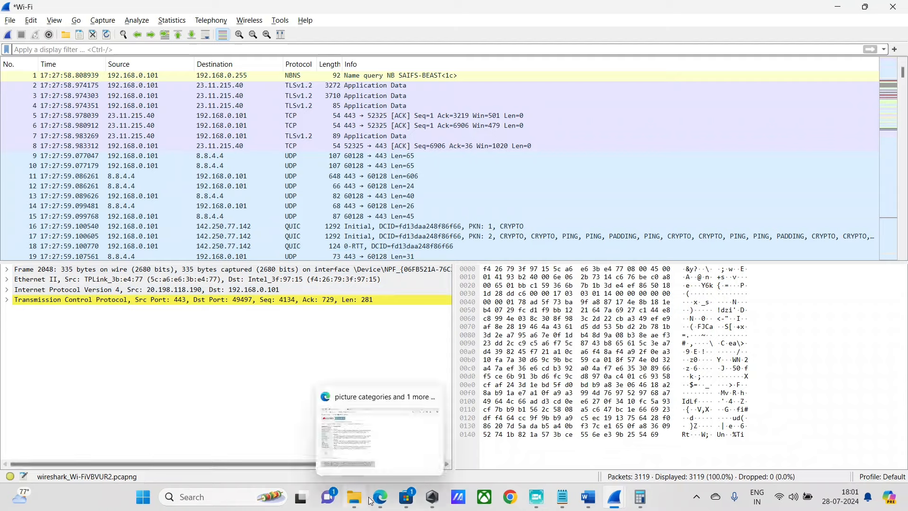
Switch to Edge, reload the YouTube home page and return to the picture categories page
{"action": "left_click", "coordinate": [393, 498]}
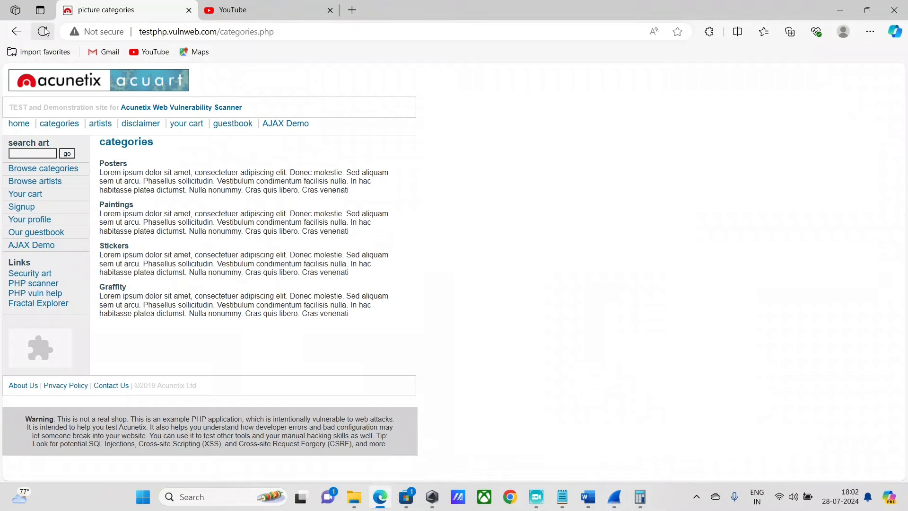
{"action": "left_click", "coordinate": [277, 9]}
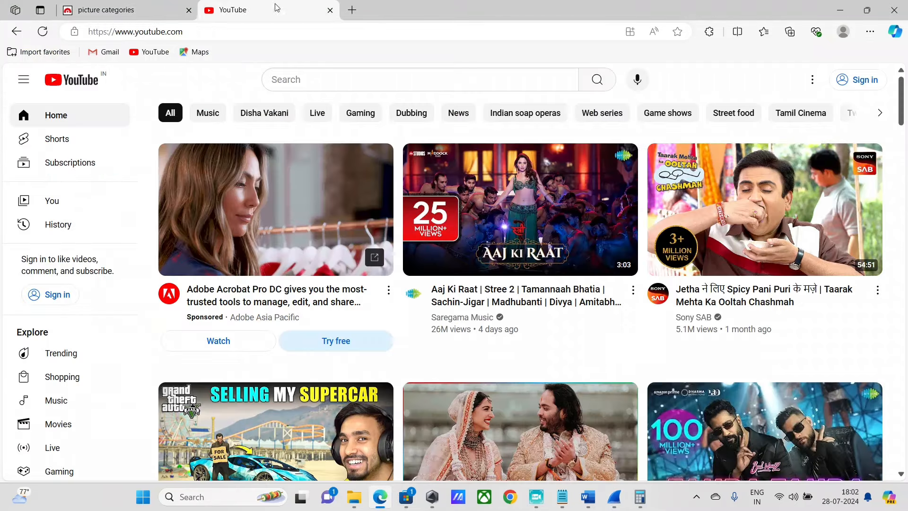
{"action": "left_click", "coordinate": [50, 36]}
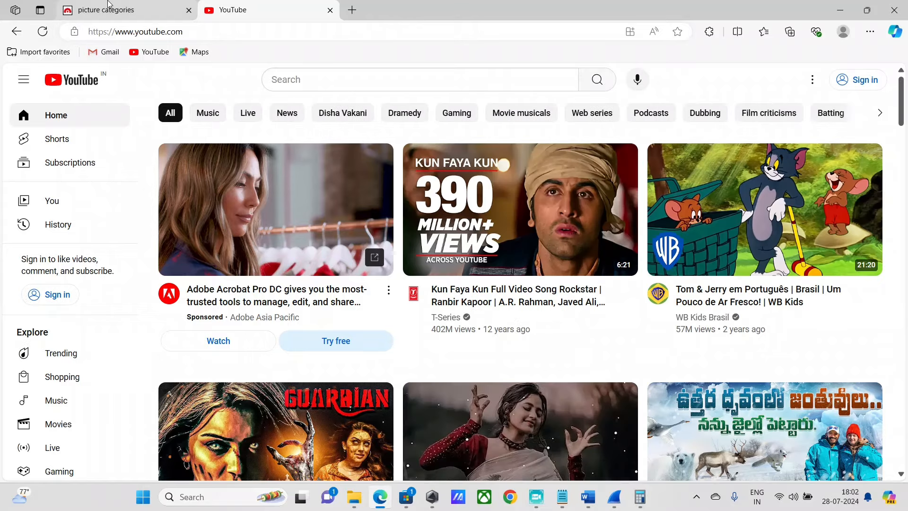
{"action": "left_click", "coordinate": [109, 2]}
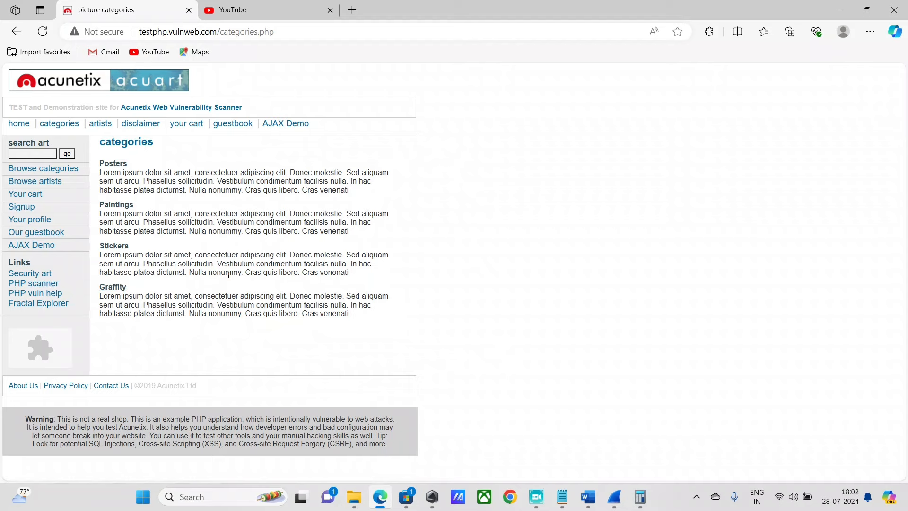
Switch to Wireshark and review the capture's TCP conversations, sorted by bytes from largest to smallest
{"action": "left_click", "coordinate": [615, 497]}
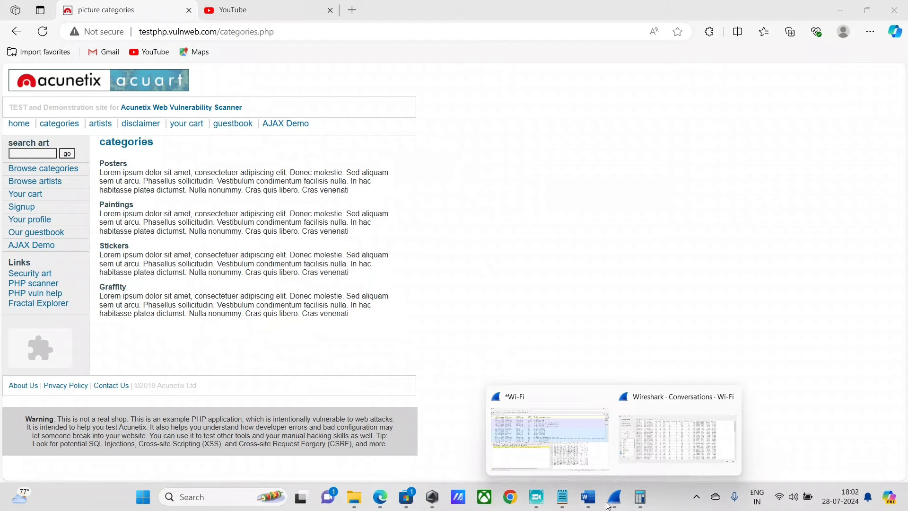
{"action": "left_click", "coordinate": [637, 441]}
{"action": "mouse_move", "coordinate": [617, 496]}
{"action": "left_click", "coordinate": [585, 442]}
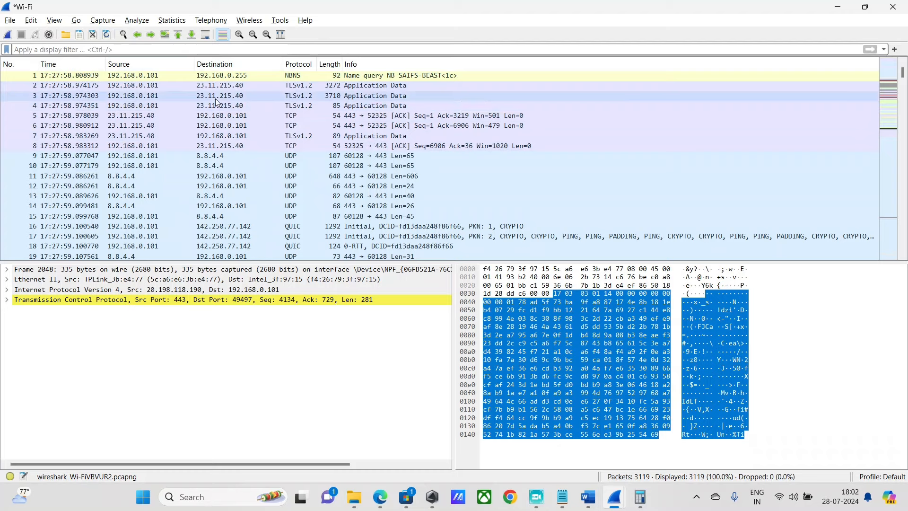
{"action": "left_click", "coordinate": [172, 20]}
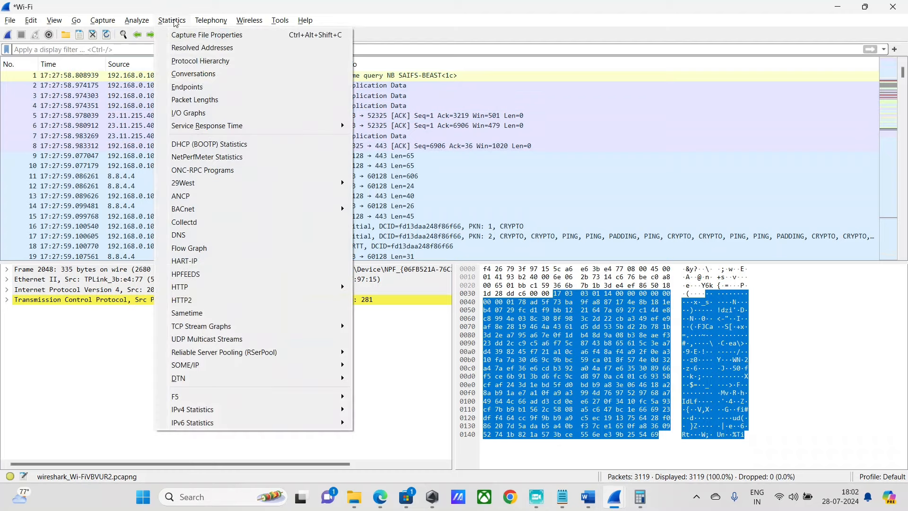
{"action": "left_click", "coordinate": [207, 72]}
{"action": "left_click", "coordinate": [286, 76]}
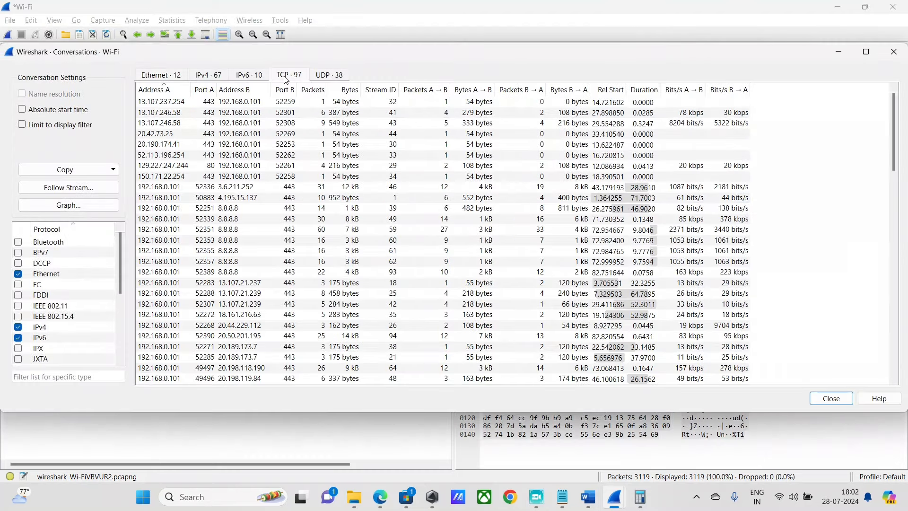
{"action": "left_click", "coordinate": [348, 91]}
{"action": "left_click", "coordinate": [348, 92]}
{"action": "left_click", "coordinate": [349, 92]}
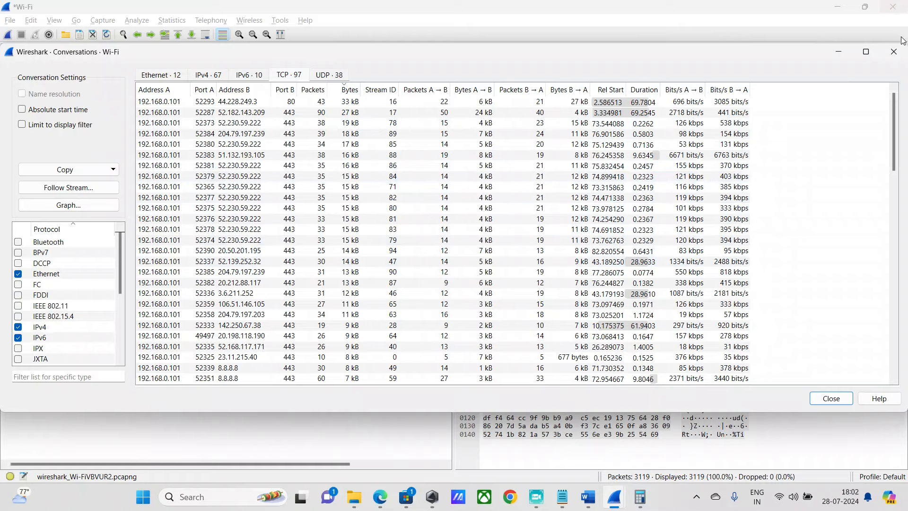
Close the conversations statistics and start a new Wi-Fi capture without saving the captured packets
{"action": "left_click", "coordinate": [894, 52]}
{"action": "left_click", "coordinate": [12, 36]}
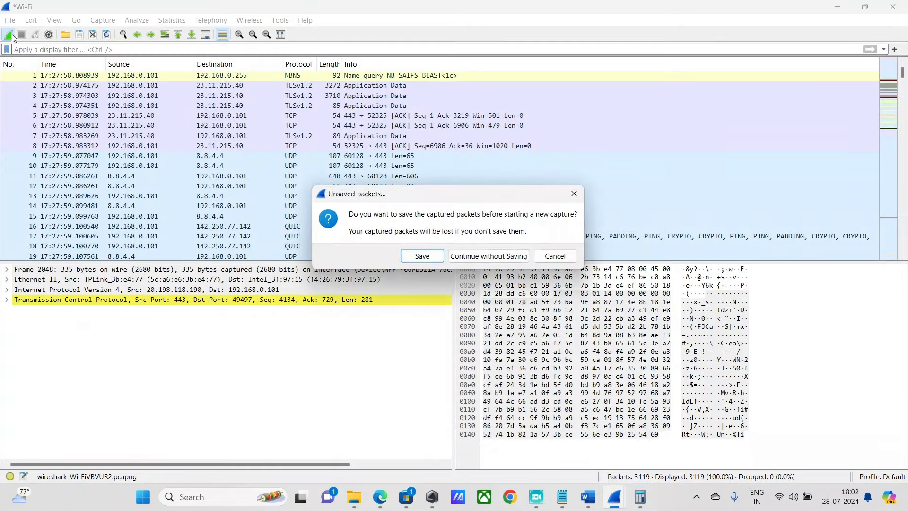
{"action": "left_click", "coordinate": [508, 258]}
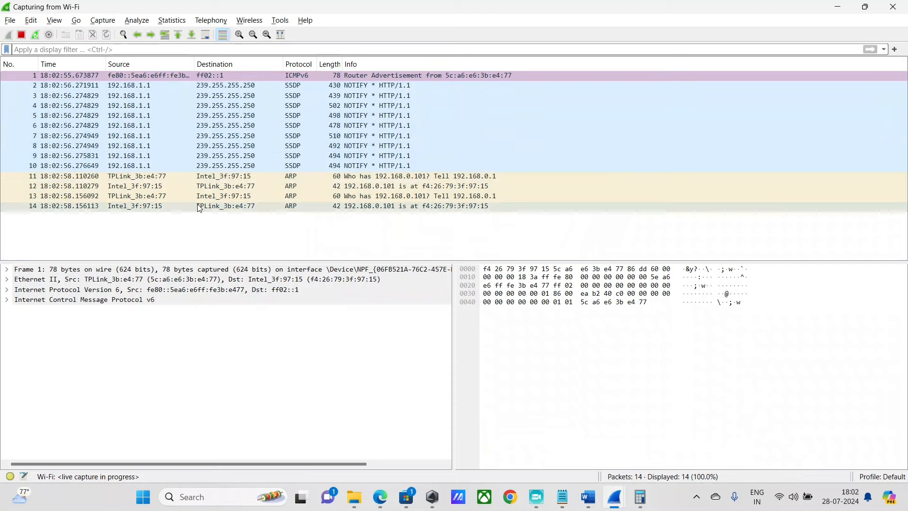
Switch to Edge and reload the testphp.vulnweb.com categories page twice to generate traffic
{"action": "left_click", "coordinate": [381, 496]}
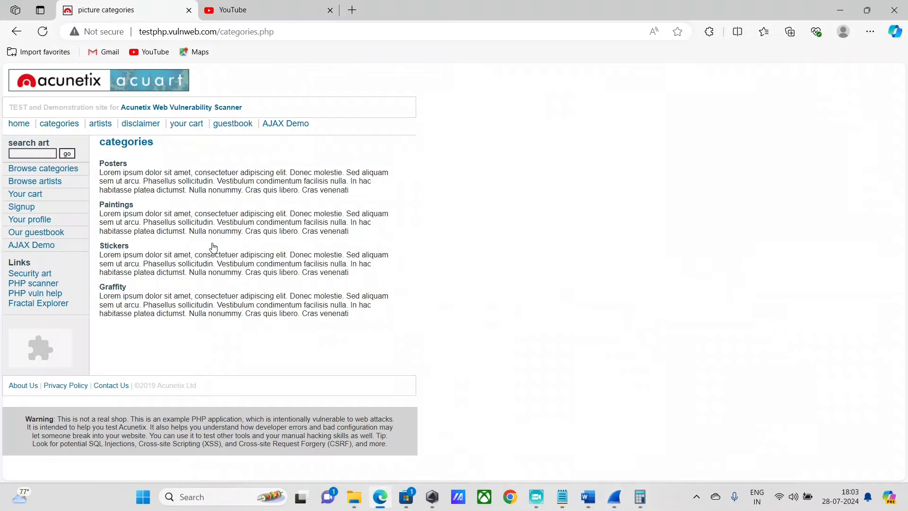
{"action": "left_click", "coordinate": [43, 31]}
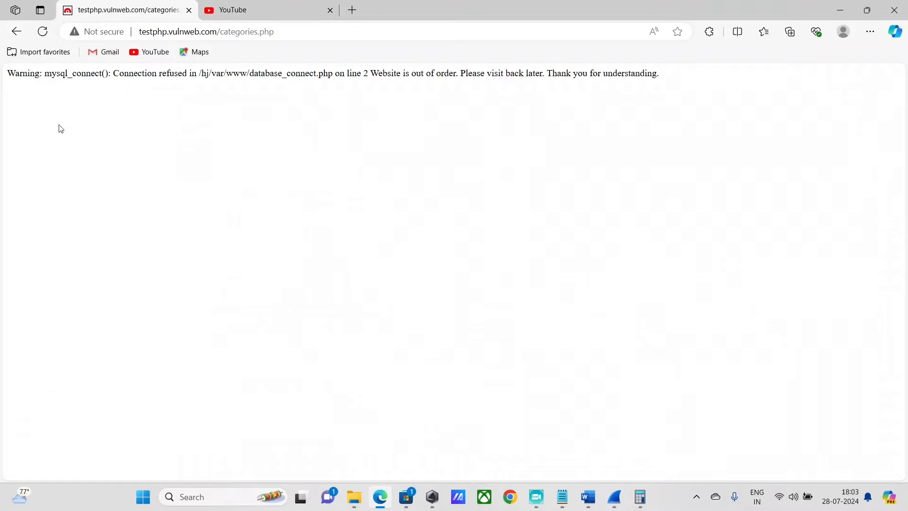
{"action": "left_click", "coordinate": [43, 31]}
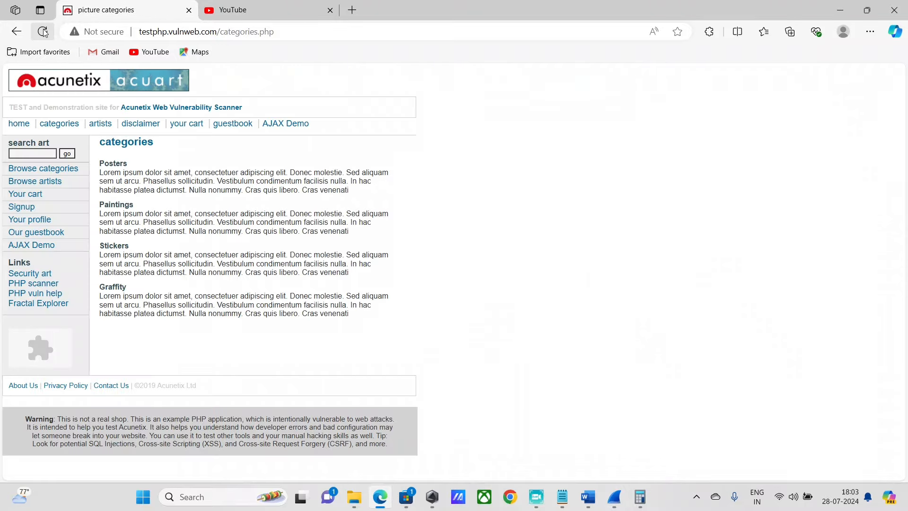
Close the leftover Wireshark conversations window and switch to the live Wi-Fi capture
{"action": "mouse_move", "coordinate": [614, 497]}
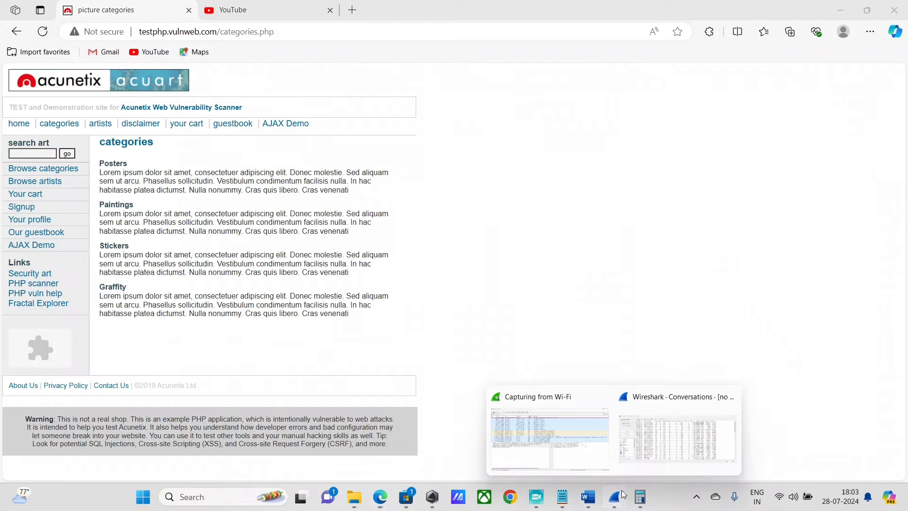
{"action": "left_click", "coordinate": [654, 422]}
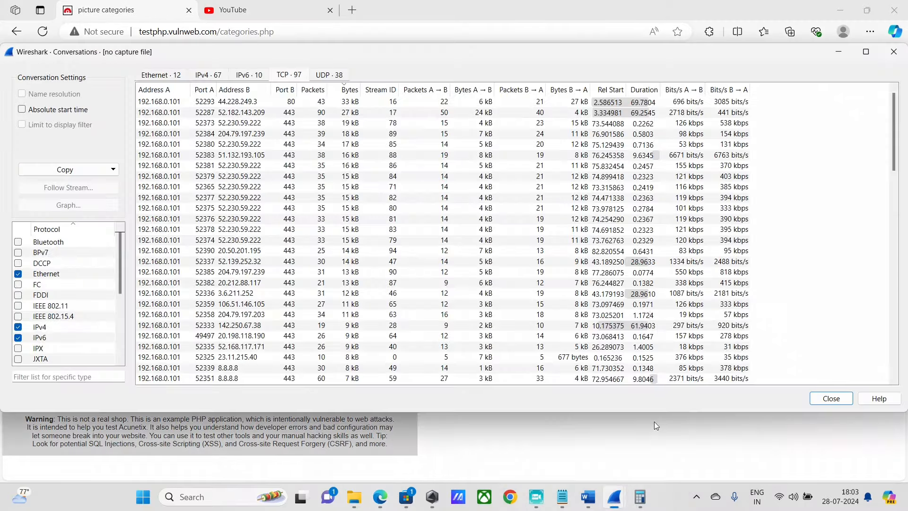
{"action": "left_click", "coordinate": [894, 52]}
{"action": "left_click", "coordinate": [617, 495]}
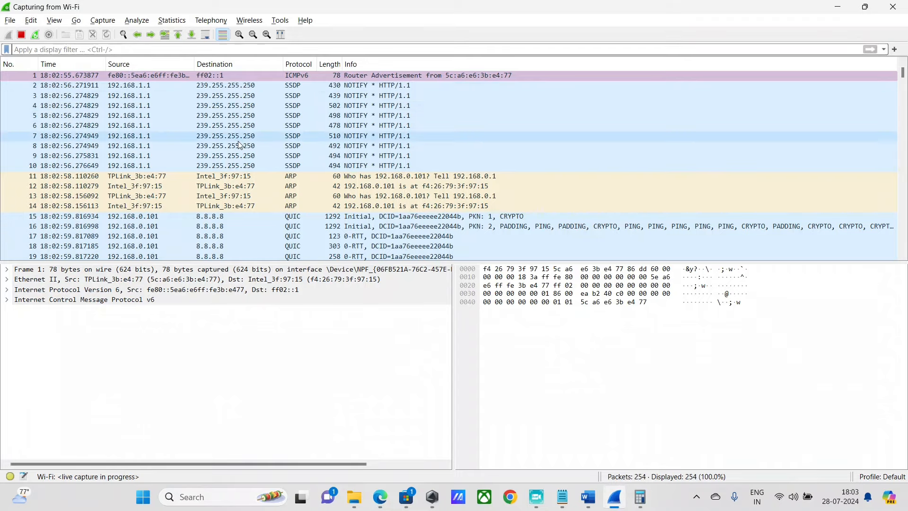
{"action": "left_click", "coordinate": [432, 496]}
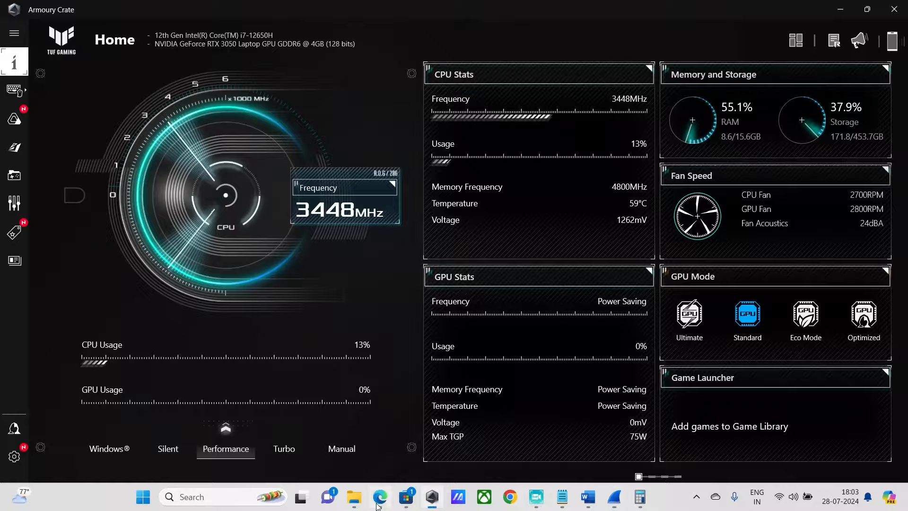
{"action": "left_click", "coordinate": [432, 497]}
{"action": "left_click", "coordinate": [432, 496]}
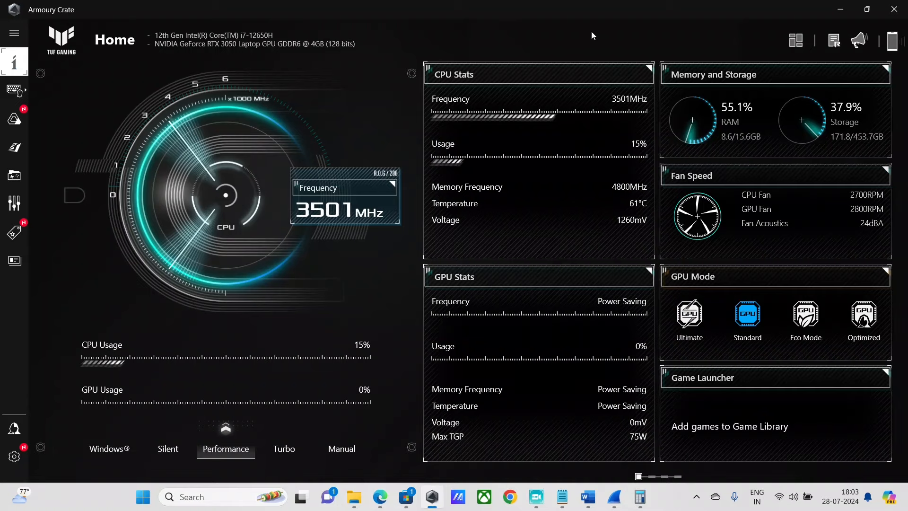
{"action": "left_click", "coordinate": [361, 455]}
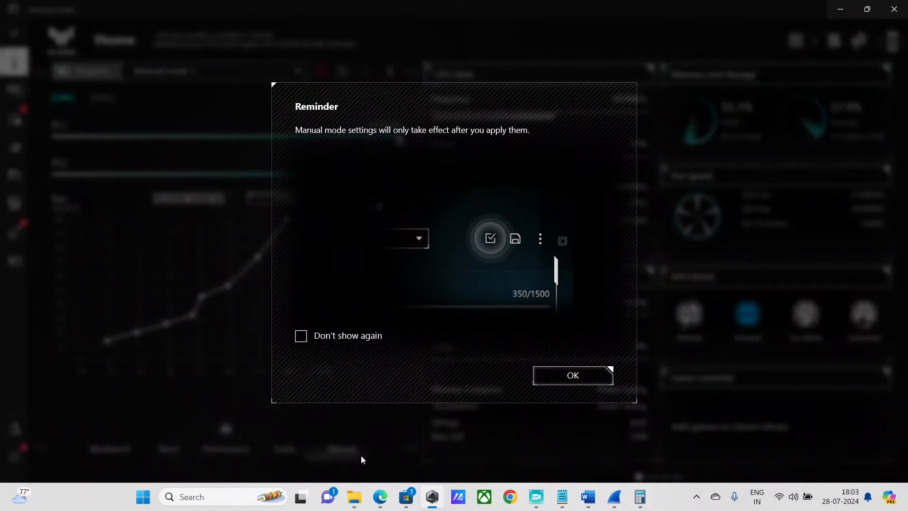
{"action": "left_click", "coordinate": [544, 383]}
{"action": "left_click", "coordinate": [209, 452]}
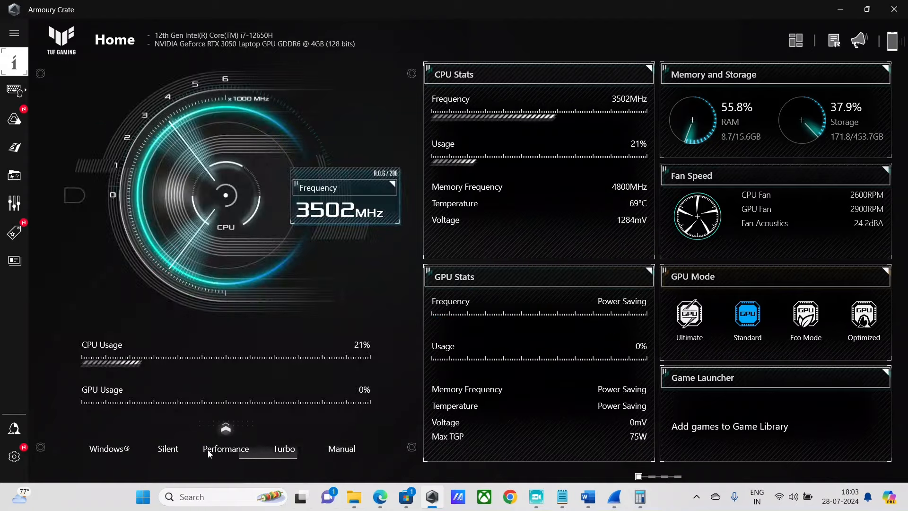
Switch to Edge, open google.com in the import settings tab and load the page again
{"action": "left_click", "coordinate": [380, 497]}
{"action": "left_click", "coordinate": [42, 52]}
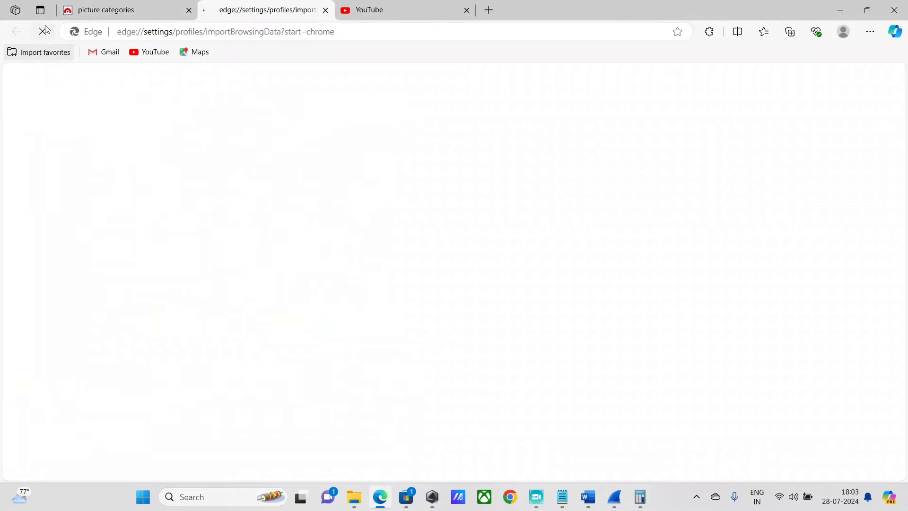
{"action": "left_click", "coordinate": [229, 32]}
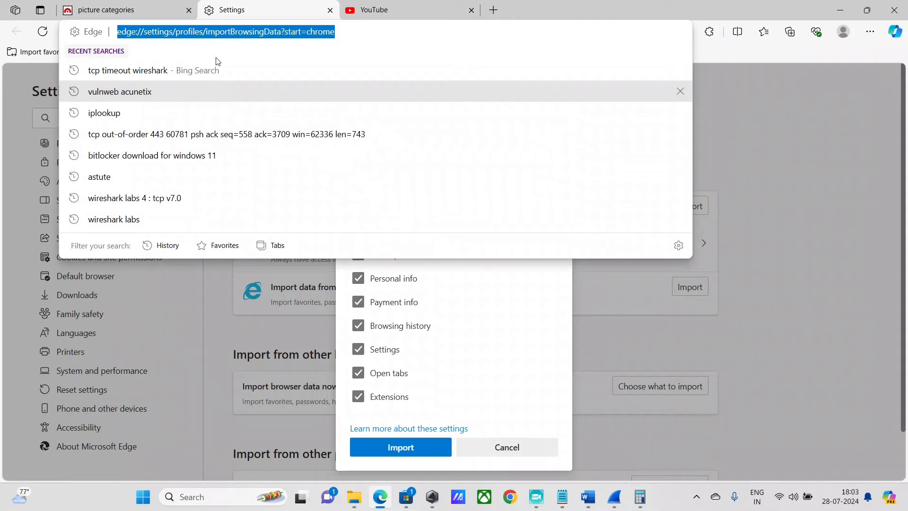
{"action": "type", "text": "google"}
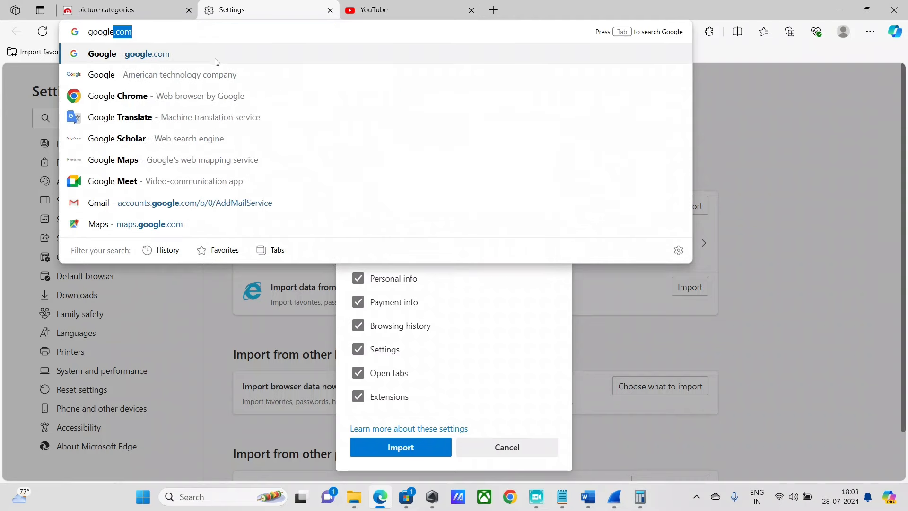
{"action": "key", "text": "Return"}
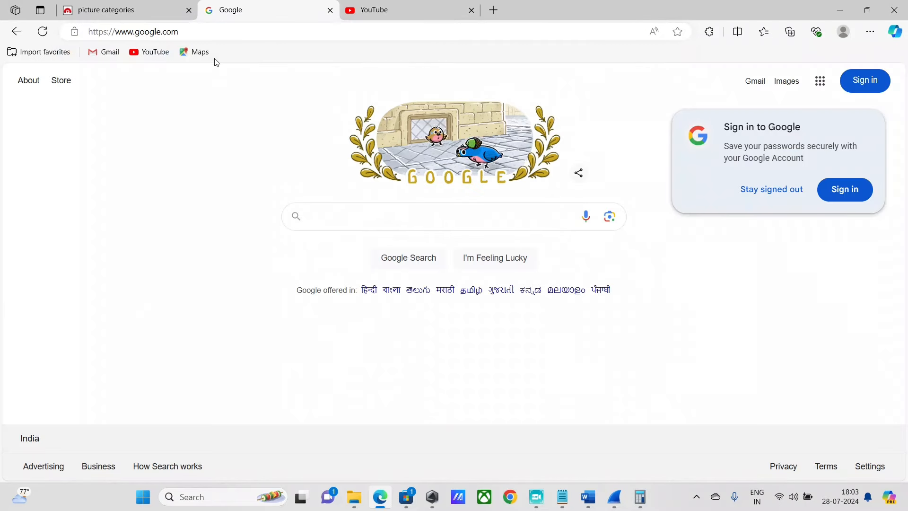
{"action": "key", "text": "ctrl+l"}
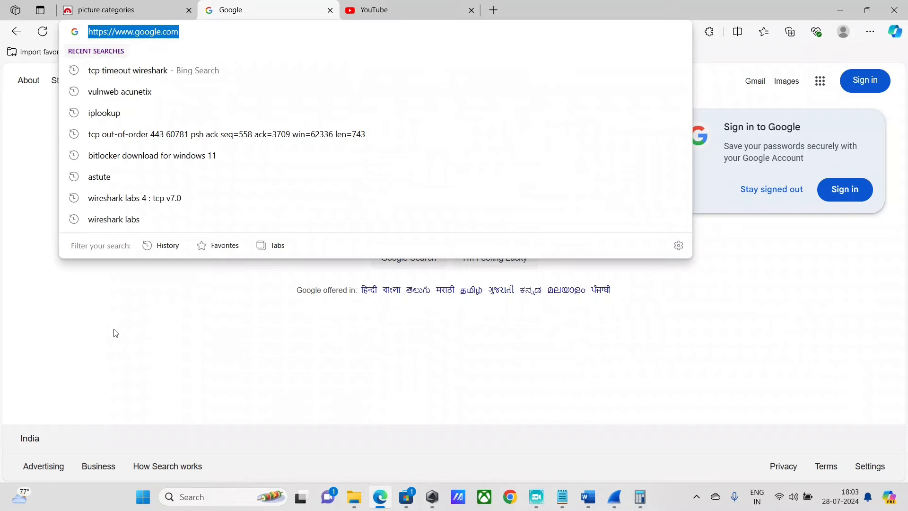
{"action": "key", "text": "Return"}
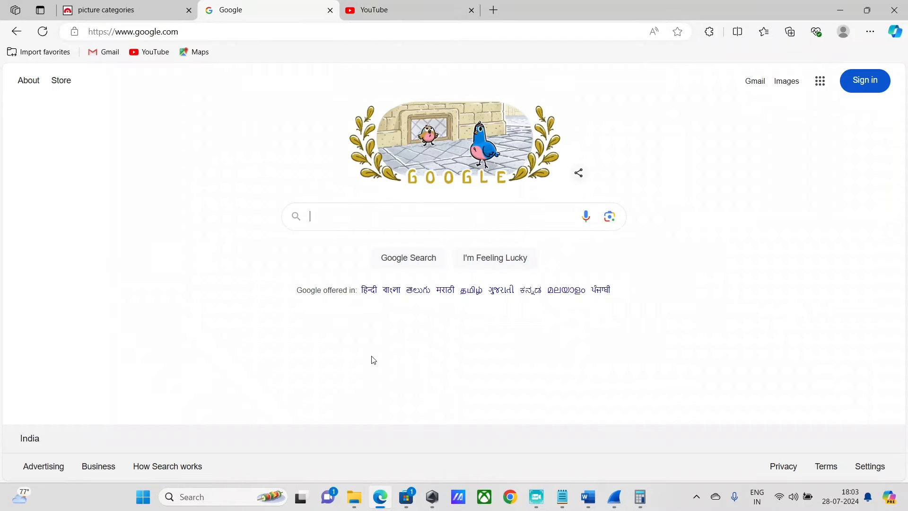
Switch to Wireshark, stop the live Wi-Fi capture and quit the program without saving the packets
{"action": "left_click", "coordinate": [615, 497]}
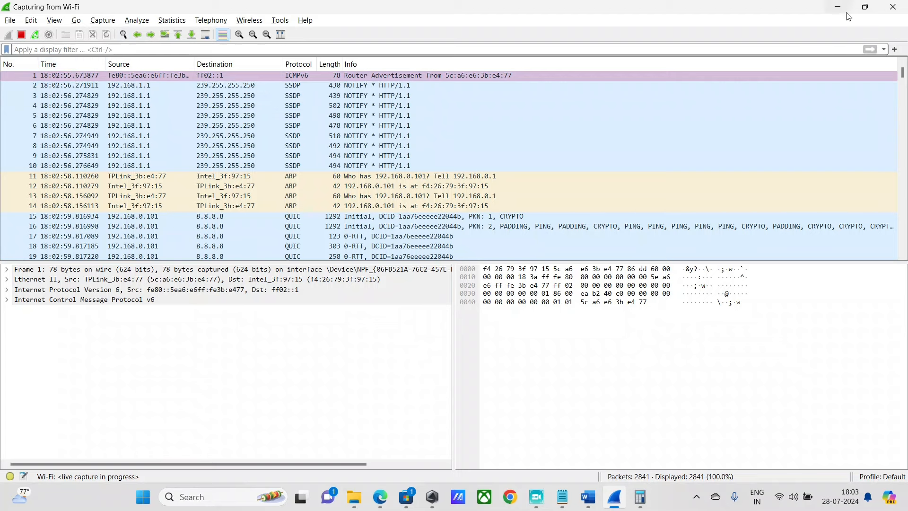
{"action": "left_click", "coordinate": [896, 7]}
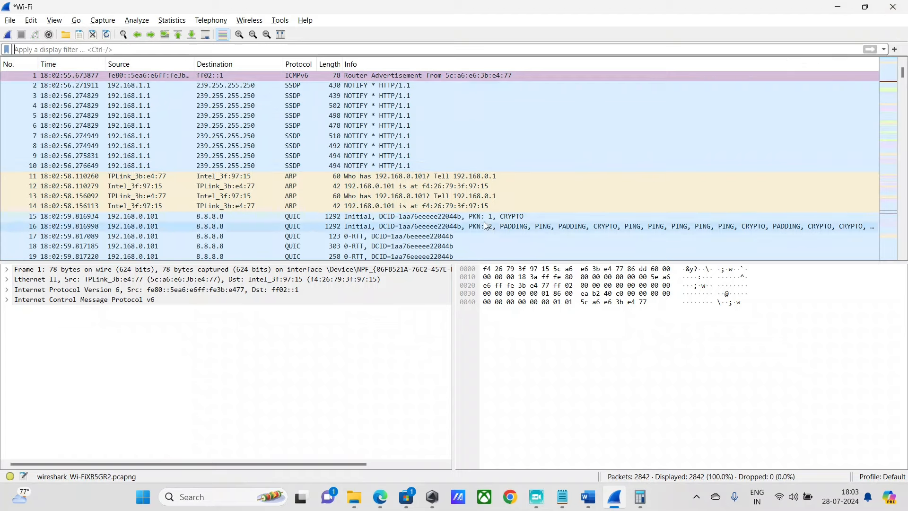
{"action": "left_click", "coordinate": [896, 8]}
{"action": "left_click", "coordinate": [474, 256]}
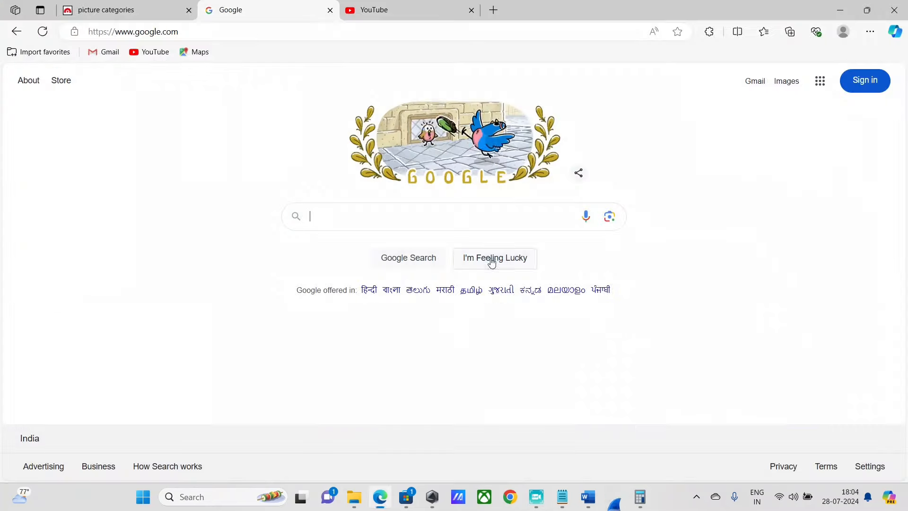
Launch Wireshark again and start a live capture on the Wi-Fi interface
{"action": "key", "text": "super"}
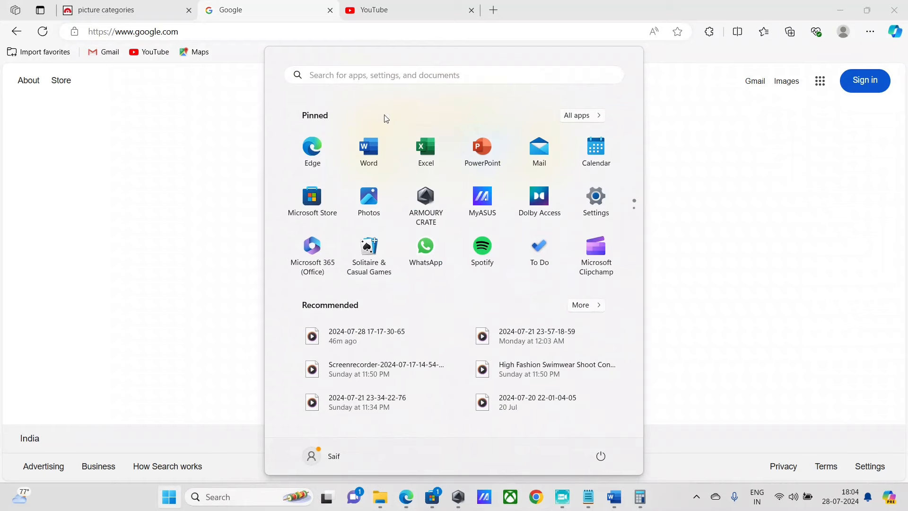
{"action": "type", "text": "wire"}
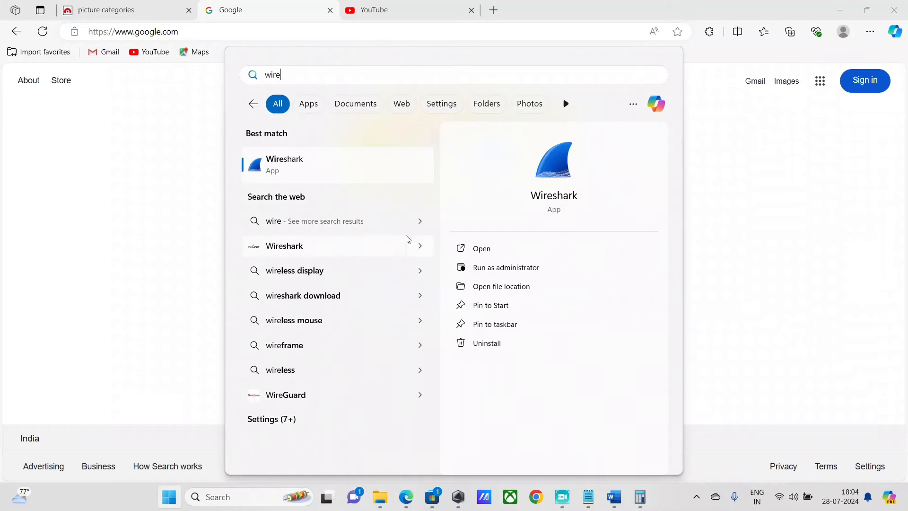
{"action": "key", "text": "Return"}
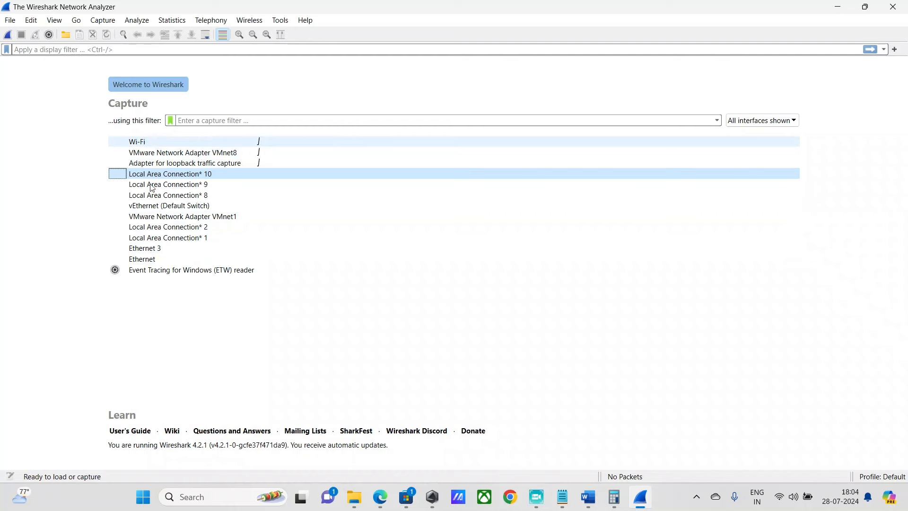
{"action": "double_click", "coordinate": [163, 142]}
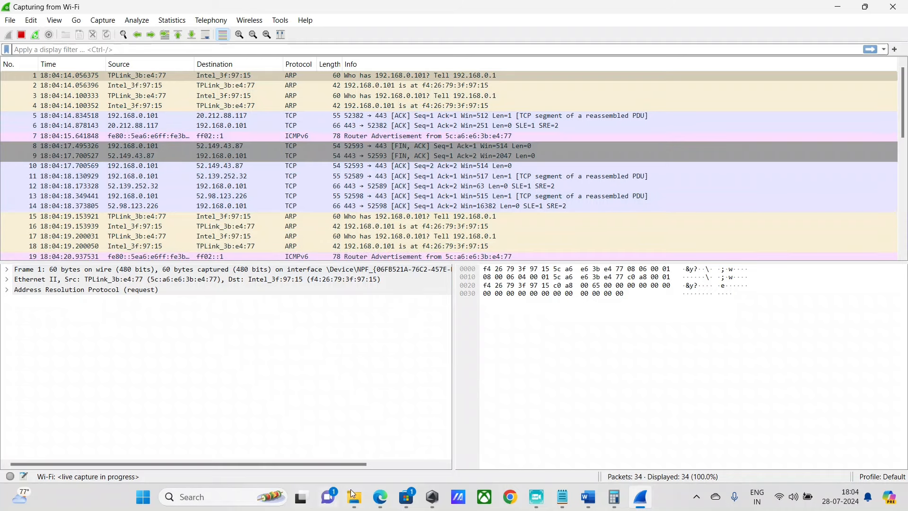
Switch to Edge, search Google for the creator's channel and load its YouTube page from the results
{"action": "key", "text": "alt+Tab"}
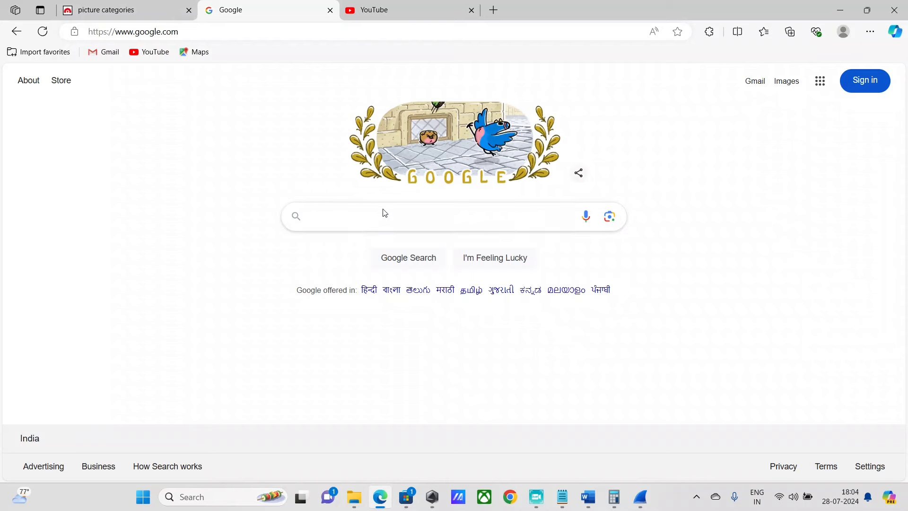
{"action": "left_click", "coordinate": [405, 232]}
{"action": "type", "text": "saifs everything"}
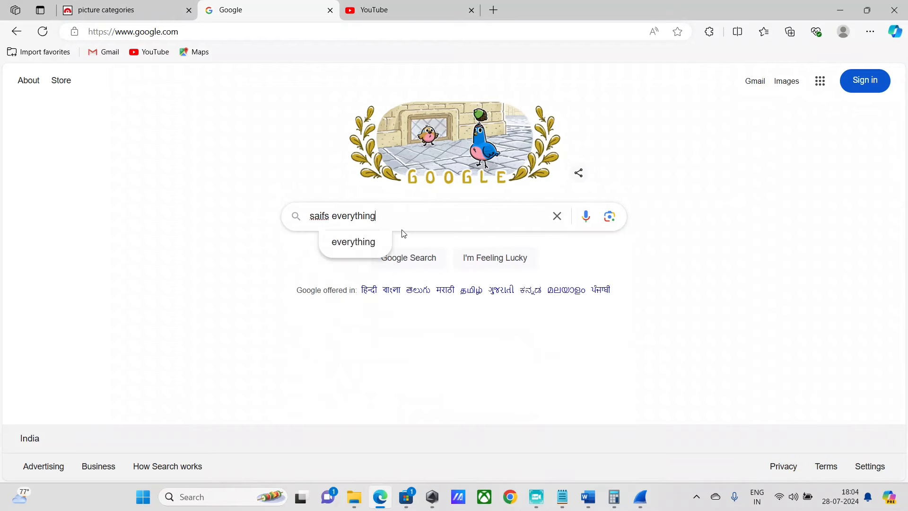
{"action": "key", "text": "Return"}
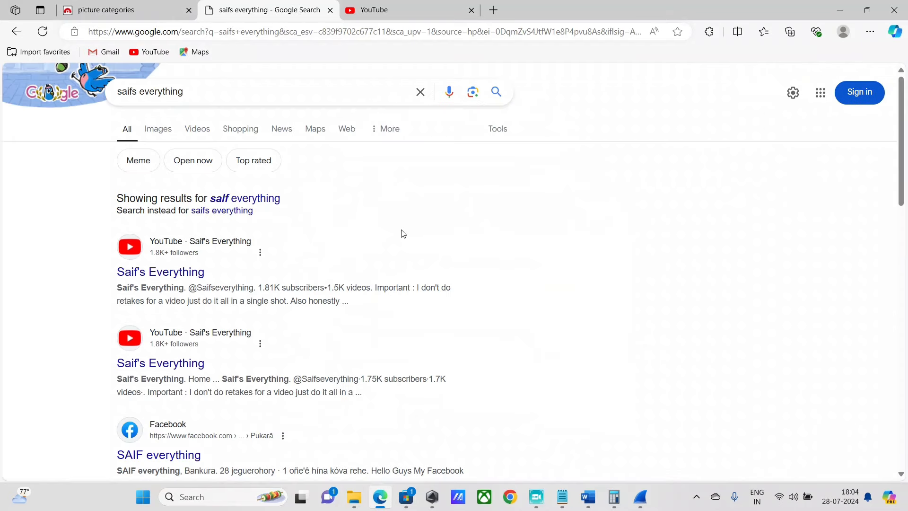
{"action": "left_click", "coordinate": [152, 273]}
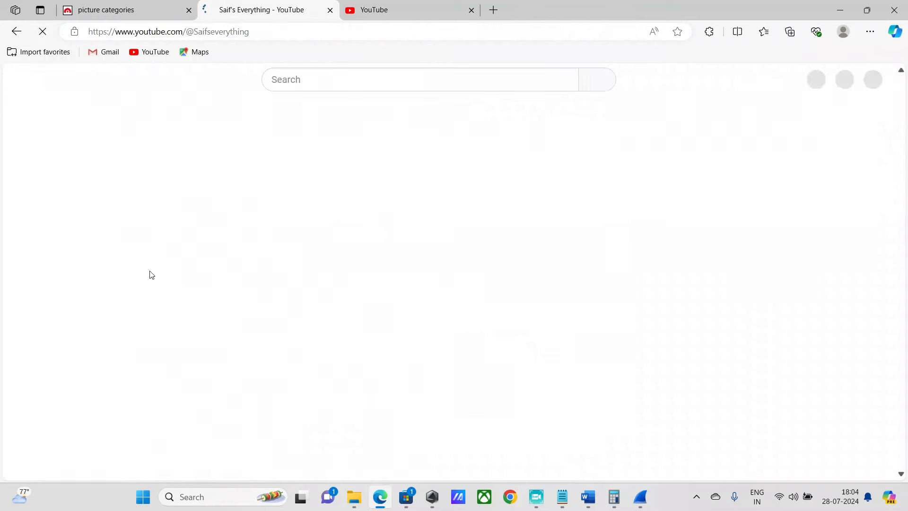
{"action": "left_click", "coordinate": [119, 9]}
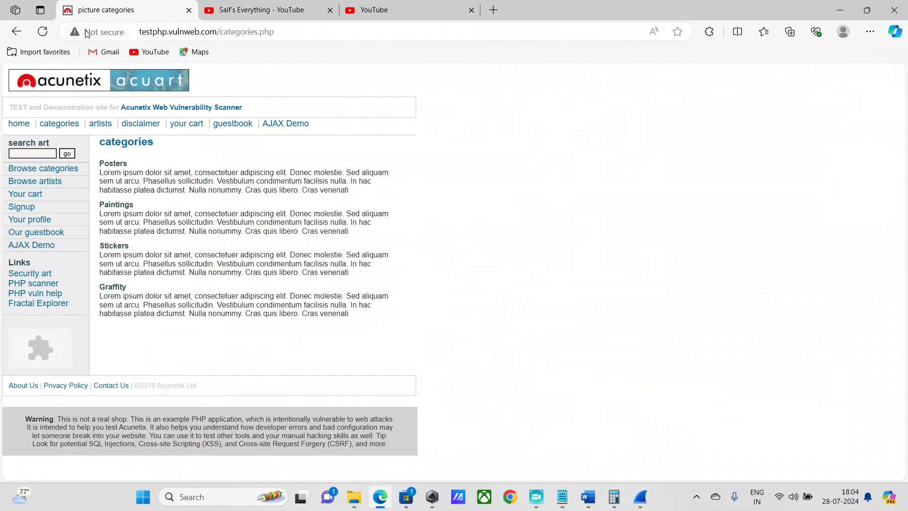
{"action": "left_click", "coordinate": [243, 15]}
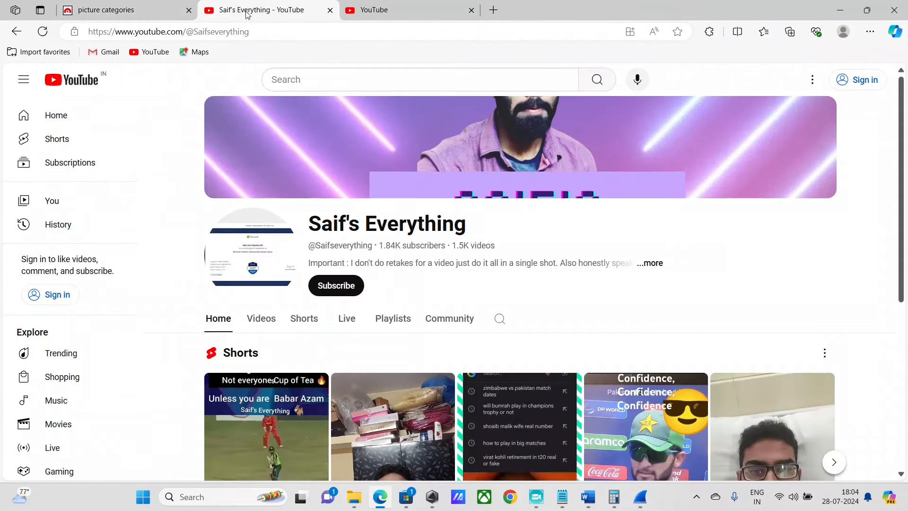
Switch to Wireshark, display the capture's TCP conversations and sort them by bytes in descending order
{"action": "left_click", "coordinate": [643, 502]}
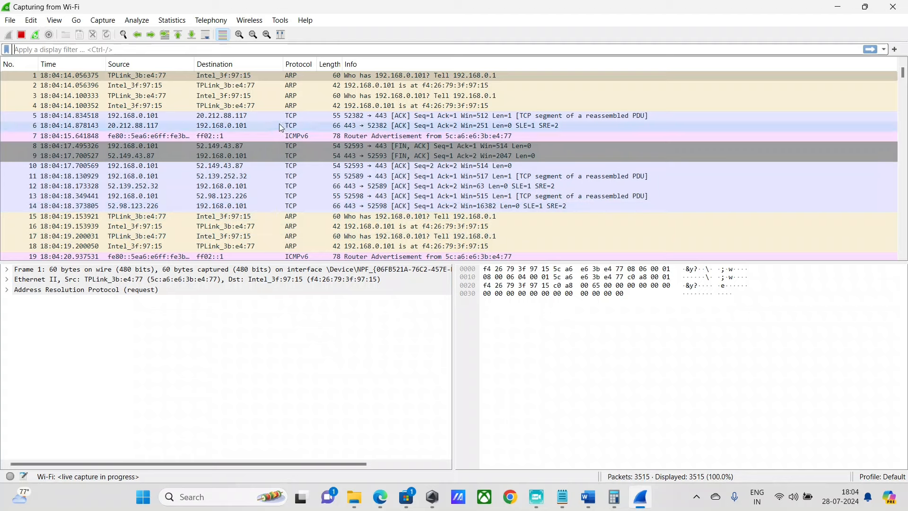
{"action": "left_click", "coordinate": [169, 23]}
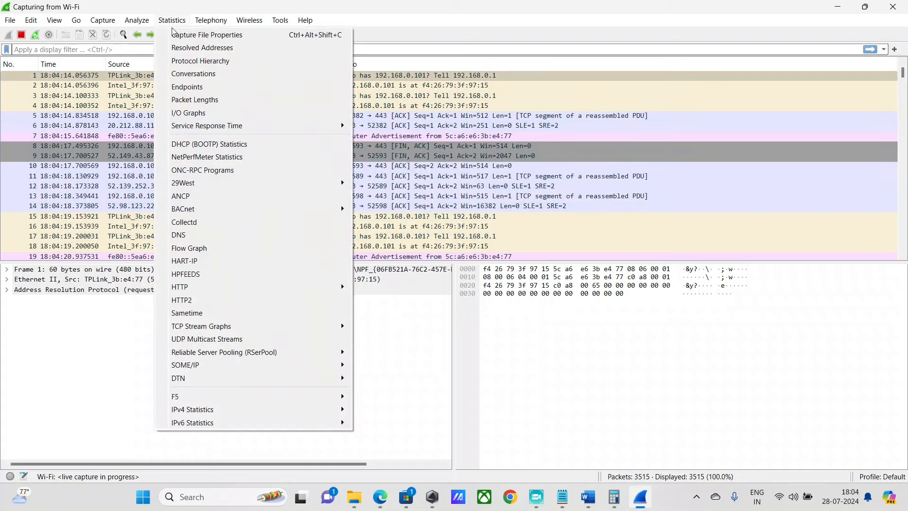
{"action": "left_click", "coordinate": [184, 77]}
{"action": "left_click", "coordinate": [282, 75]}
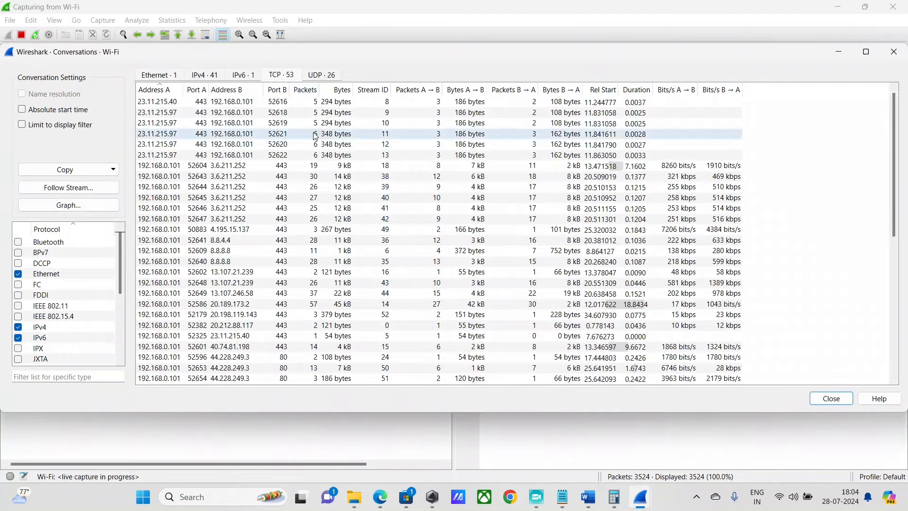
{"action": "left_click", "coordinate": [339, 91]}
{"action": "left_click", "coordinate": [340, 91]}
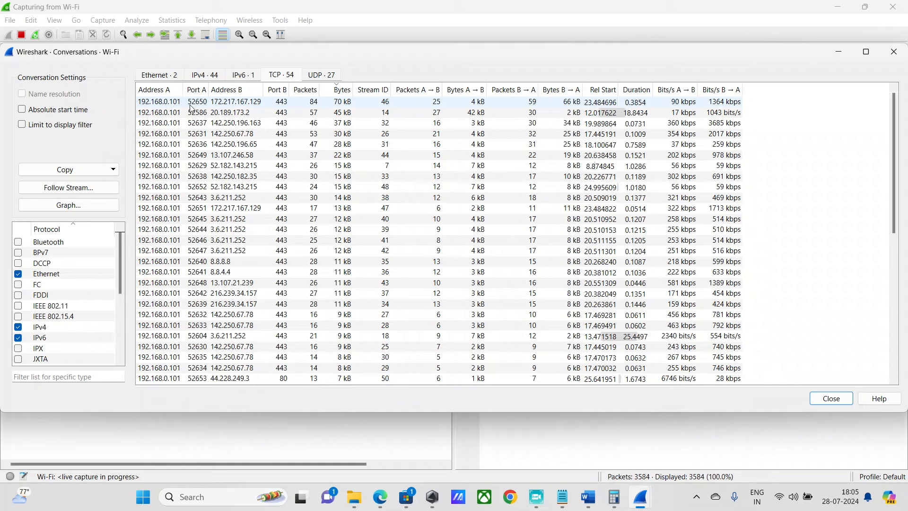
Apply the largest TCP conversation, with 172.217.167.129, as an A ↔ B display filter and close the conversations window
{"action": "left_click", "coordinate": [231, 107]}
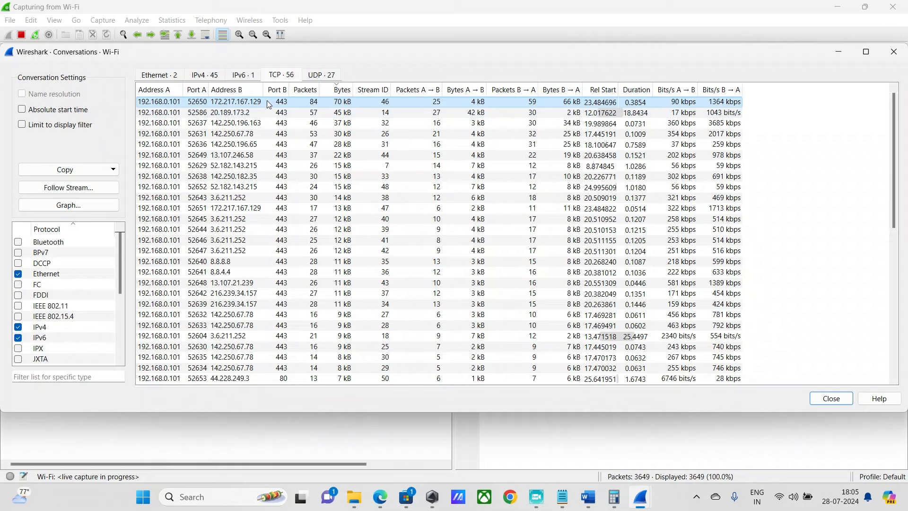
{"action": "right_click", "coordinate": [269, 104]}
{"action": "left_click", "coordinate": [247, 104]}
{"action": "right_click", "coordinate": [314, 101]}
{"action": "mouse_move", "coordinate": [383, 98]}
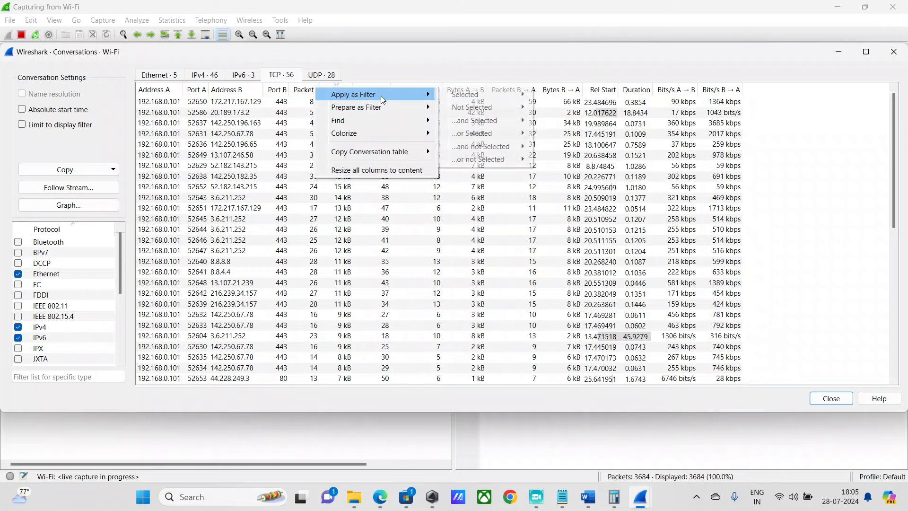
{"action": "mouse_move", "coordinate": [478, 94]}
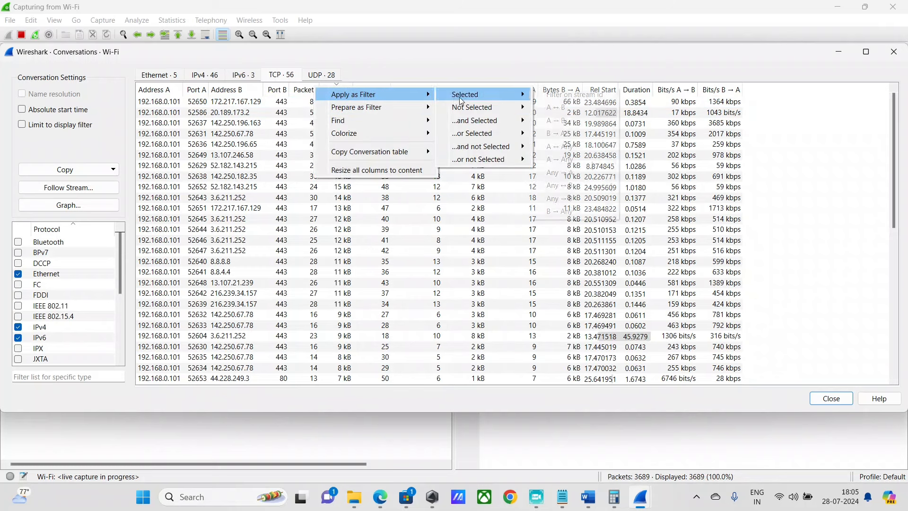
{"action": "left_click", "coordinate": [561, 112]}
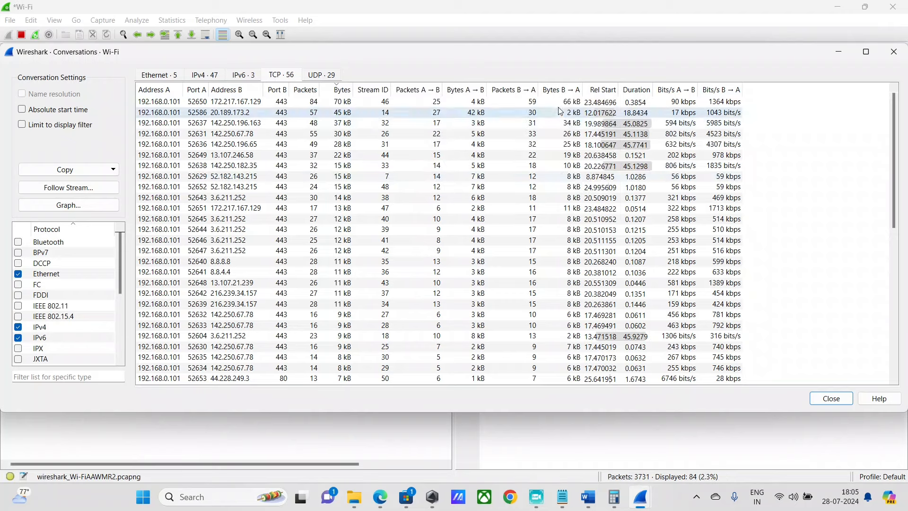
{"action": "left_click", "coordinate": [893, 59]}
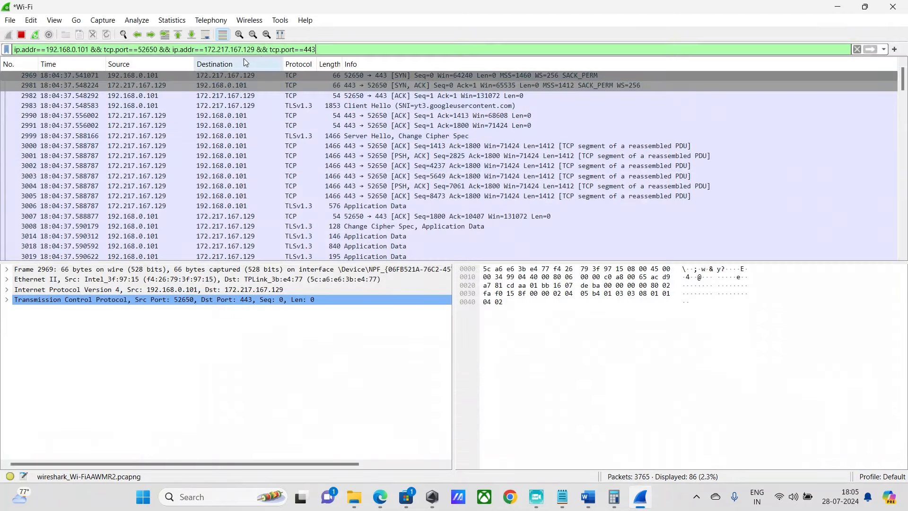
Extend the conversation's display filter with "&& tcp.analysis.retransmission" and apply it
{"action": "left_click_drag", "start_coordinate": [255, 50], "coordinate": [2, 47]}
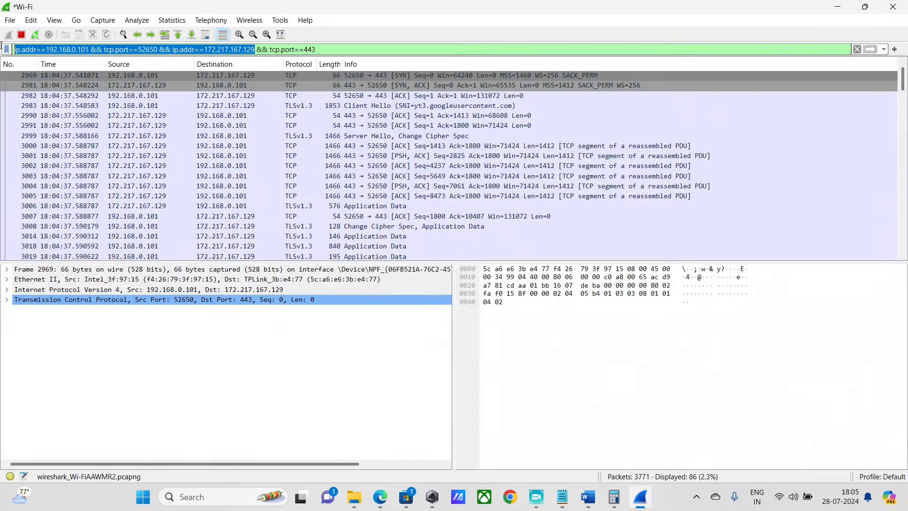
{"action": "left_click", "coordinate": [340, 45]}
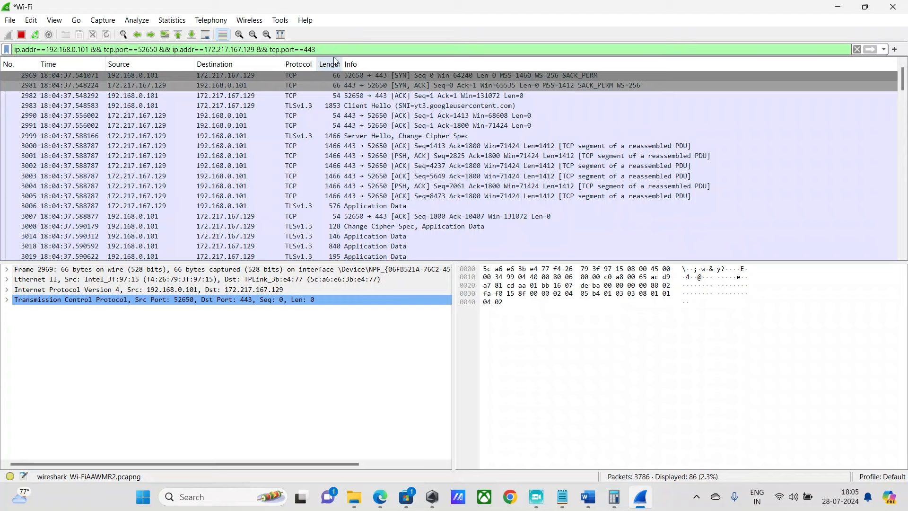
{"action": "key", "text": "Return"}
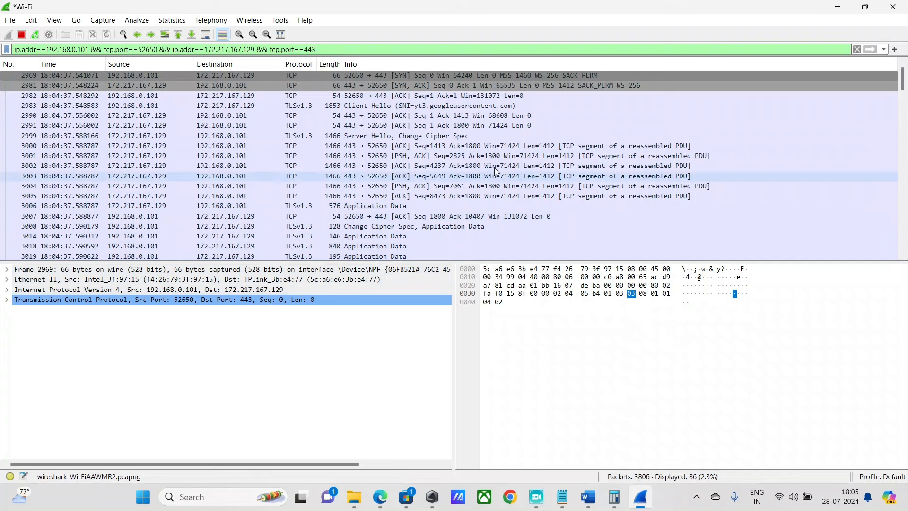
{"action": "left_click", "coordinate": [348, 76]}
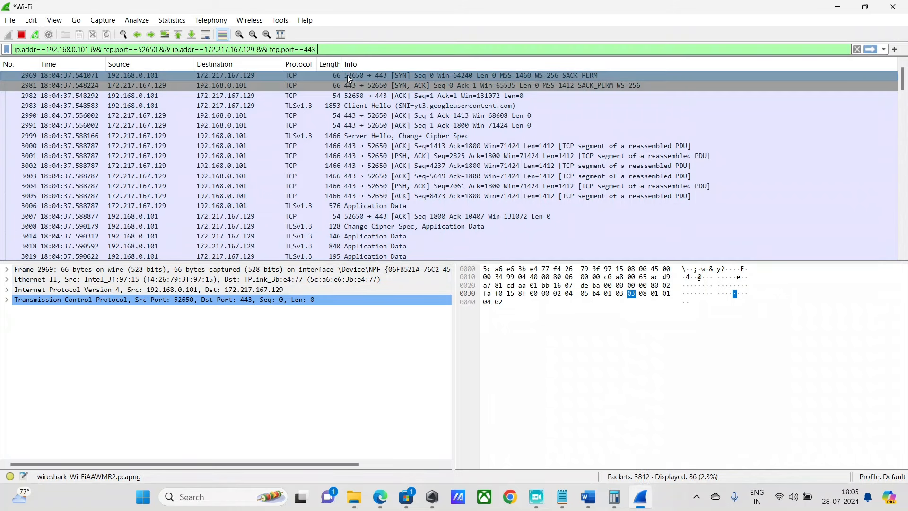
{"action": "type", "text": "&& tcp"}
{"action": "type", "text": ".ana"}
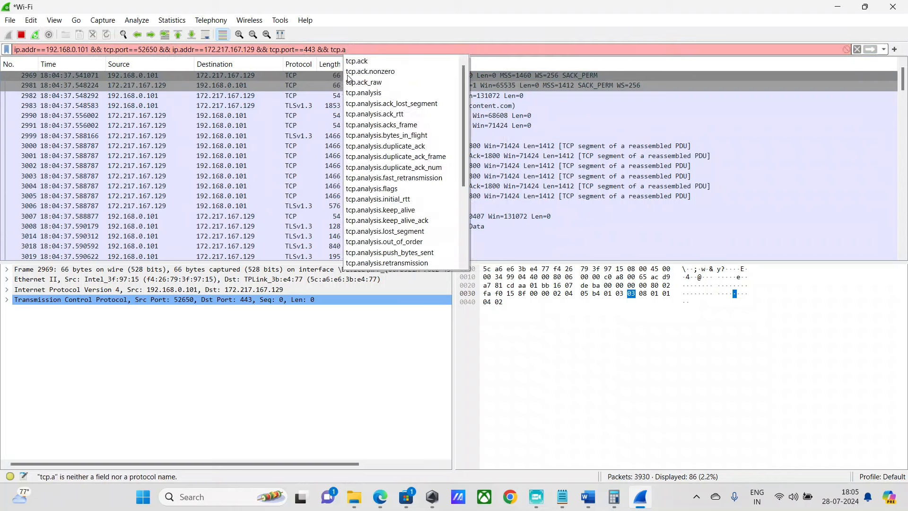
{"action": "key", "text": "Down"}
{"action": "key", "text": "Down"}
{"action": "key", "text": "Down"}
{"action": "key", "text": "Down"}
{"action": "key", "text": "Down"}
{"action": "key", "text": "Down"}
{"action": "key", "text": "Down"}
{"action": "key", "text": "Down"}
{"action": "key", "text": "Down"}
{"action": "key", "text": "Down"}
{"action": "key", "text": "Down"}
{"action": "key", "text": "Down"}
{"action": "key", "text": "Down"}
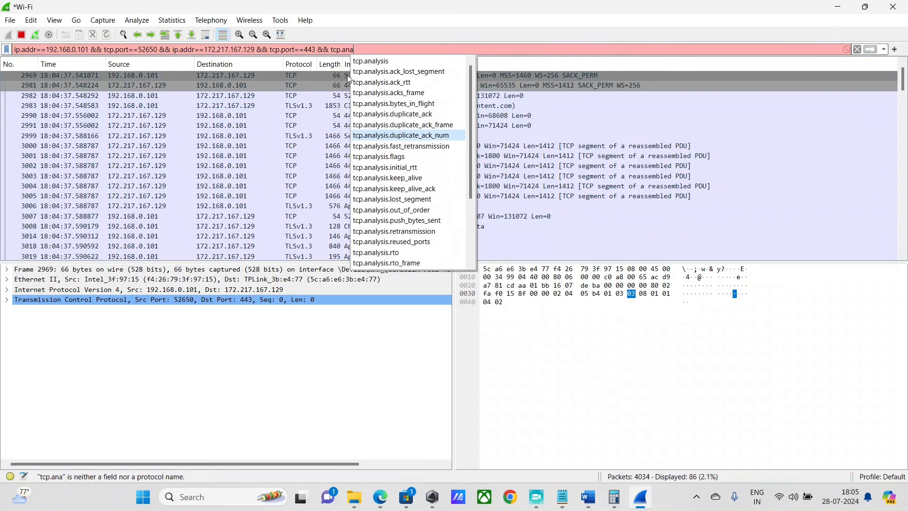
{"action": "key", "text": "Return"}
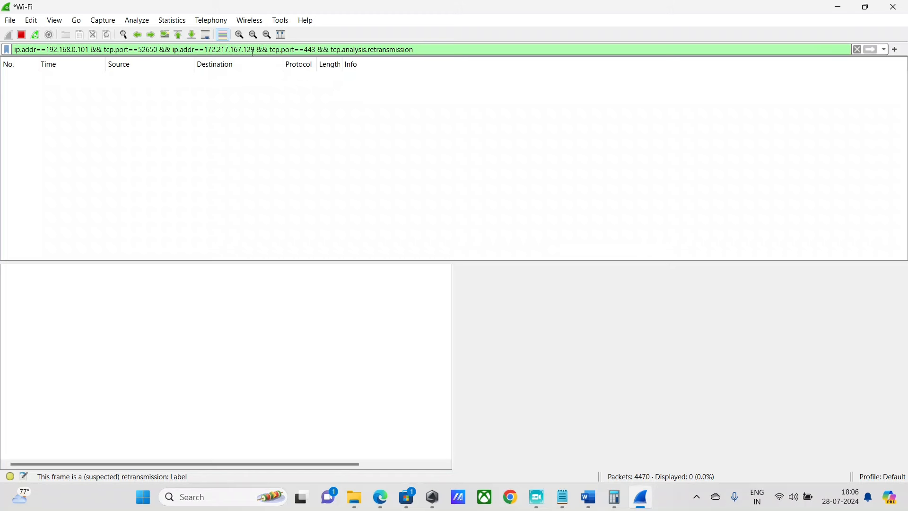
Filter the whole capture by tcp.analysis.retransmission alone, without the address and port conditions, and clear the display filter
{"action": "left_click_drag", "start_coordinate": [255, 50], "coordinate": [3, 54]}
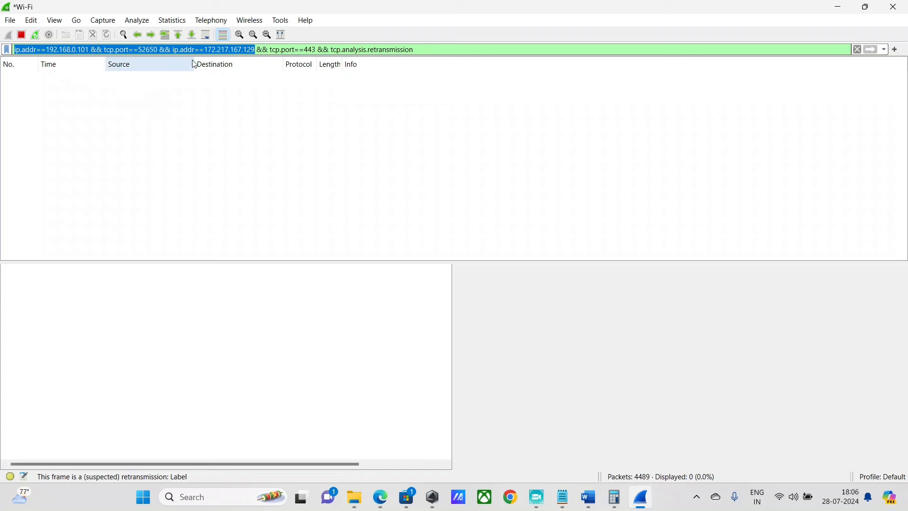
{"action": "left_click", "coordinate": [260, 49]}
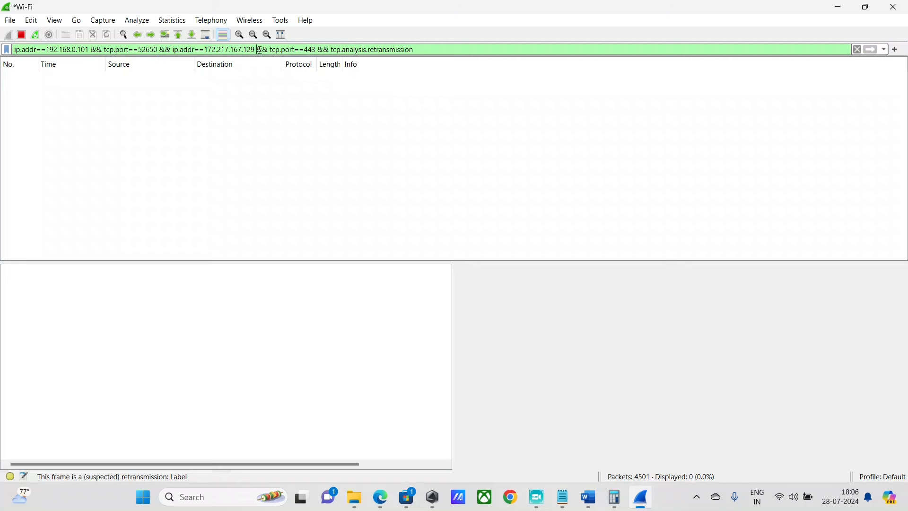
{"action": "left_click_drag", "start_coordinate": [256, 49], "coordinate": [188, 50]}
{"action": "left_click", "coordinate": [443, 50]}
{"action": "key", "text": "Left"}
{"action": "key", "text": "Left"}
{"action": "key", "text": "Left"}
{"action": "key", "text": "BackSpace"}
{"action": "key", "text": "BackSpace"}
{"action": "key", "text": "BackSpace"}
{"action": "key", "text": "BackSpace"}
{"action": "key", "text": "BackSpace"}
{"action": "key", "text": "BackSpace"}
{"action": "key", "text": "BackSpace"}
{"action": "key", "text": "BackSpace"}
{"action": "key", "text": "BackSpace"}
{"action": "key", "text": "BackSpace"}
{"action": "key", "text": "BackSpace"}
{"action": "key", "text": "BackSpace"}
{"action": "key", "text": "BackSpace"}
{"action": "key", "text": "BackSpace"}
{"action": "key", "text": "BackSpace"}
{"action": "key", "text": "BackSpace"}
{"action": "key", "text": "BackSpace"}
{"action": "key", "text": "BackSpace"}
{"action": "key", "text": "BackSpace"}
{"action": "key", "text": "BackSpace"}
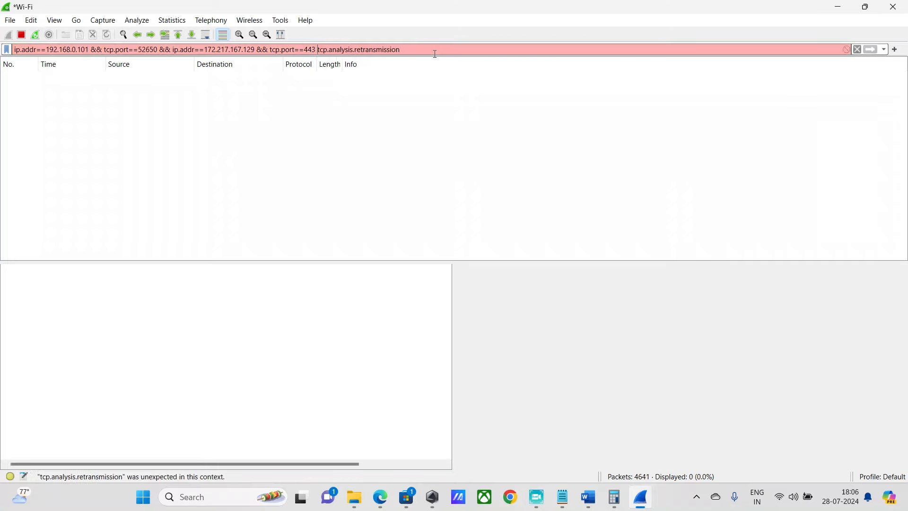
{"action": "key", "text": "BackSpace"}
{"action": "key", "text": "BackSpace"}
{"action": "key", "text": "BackSpace"}
{"action": "key", "text": "BackSpace"}
{"action": "key", "text": "BackSpace"}
{"action": "key", "text": "BackSpace"}
{"action": "key", "text": "BackSpace"}
{"action": "key", "text": "BackSpace"}
{"action": "key", "text": "BackSpace"}
{"action": "key", "text": "BackSpace"}
{"action": "key", "text": "BackSpace"}
{"action": "key", "text": "BackSpace"}
{"action": "key", "text": "BackSpace"}
{"action": "key", "text": "BackSpace"}
{"action": "key", "text": "BackSpace"}
{"action": "key", "text": "BackSpace"}
{"action": "key", "text": "BackSpace"}
{"action": "key", "text": "BackSpace"}
{"action": "key", "text": "BackSpace"}
{"action": "key", "text": "BackSpace"}
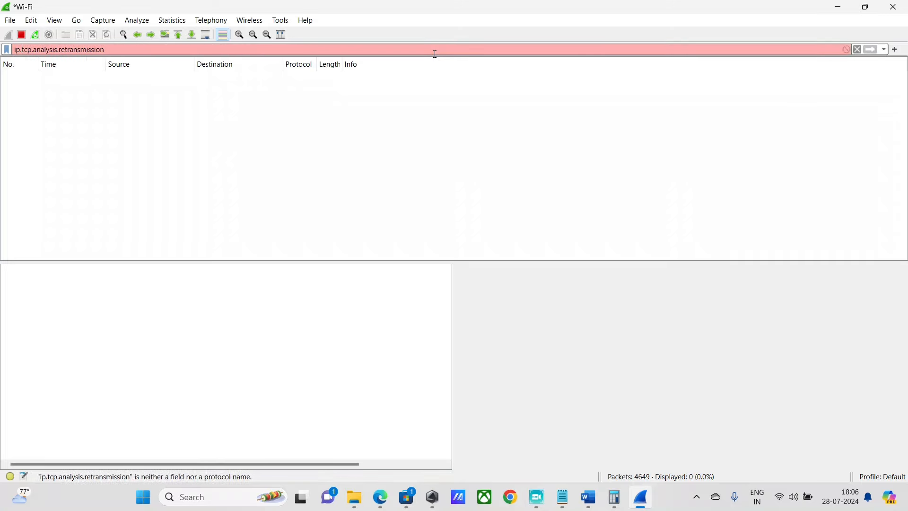
{"action": "key", "text": "Return"}
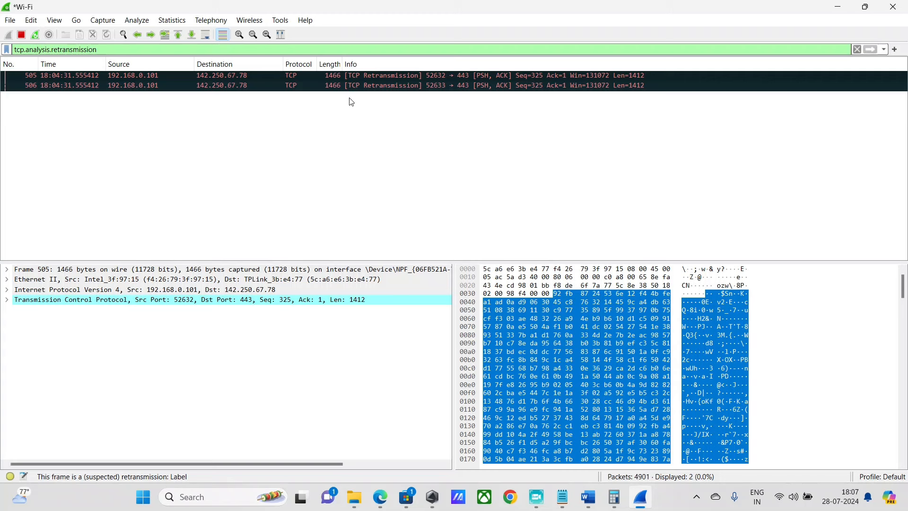
{"action": "left_click", "coordinate": [858, 49]}
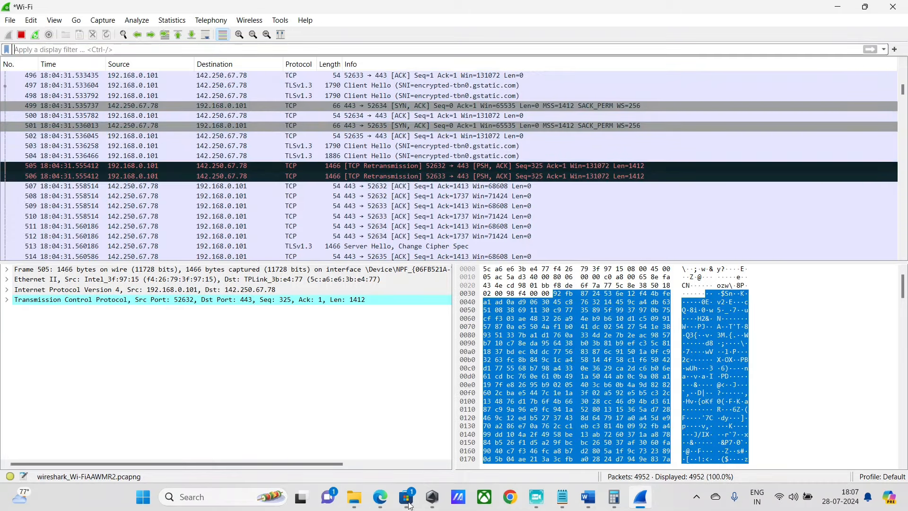
Switch to Edge and display the picture categories page of testphp.vulnweb.com
{"action": "left_click", "coordinate": [388, 501]}
{"action": "left_click", "coordinate": [392, 504]}
{"action": "left_click", "coordinate": [391, 504]}
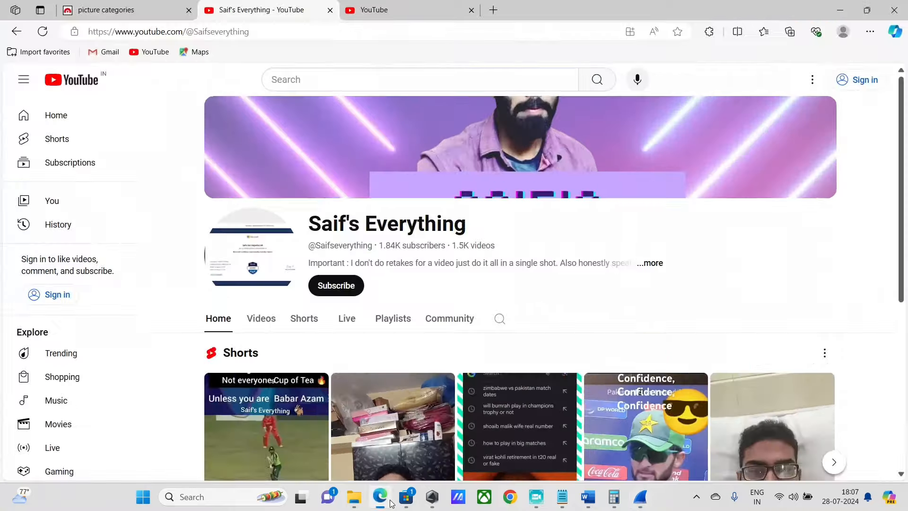
{"action": "left_click", "coordinate": [164, 16]}
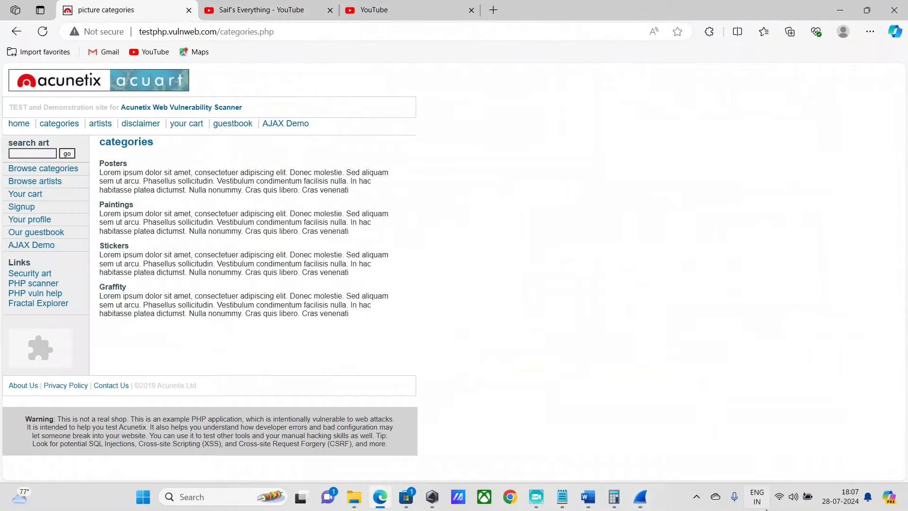
Interrupt the laptop's Wi-Fi connection by turning Wi-Fi off and on, and reconnect to ACTFIBERNET_5G
{"action": "left_click", "coordinate": [779, 500]}
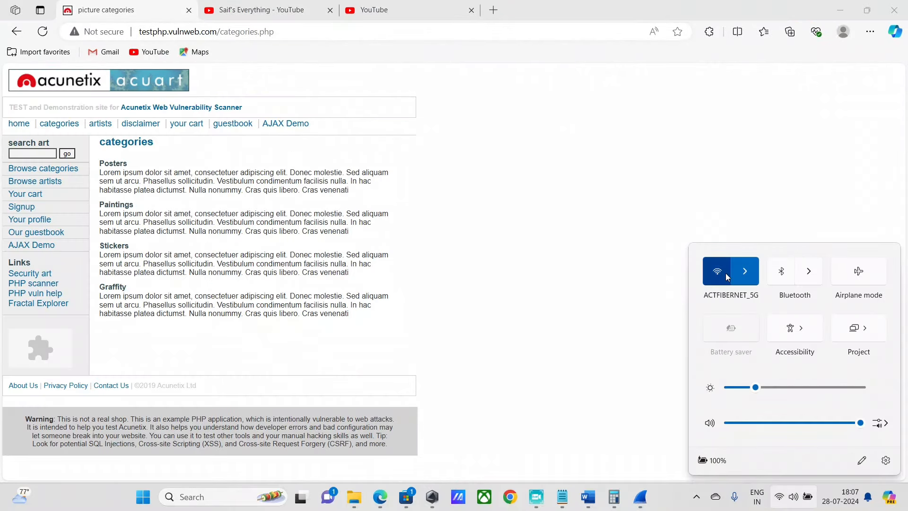
{"action": "left_click", "coordinate": [718, 271]}
{"action": "left_click", "coordinate": [728, 278]}
{"action": "left_click", "coordinate": [743, 274]}
{"action": "left_click", "coordinate": [764, 279]}
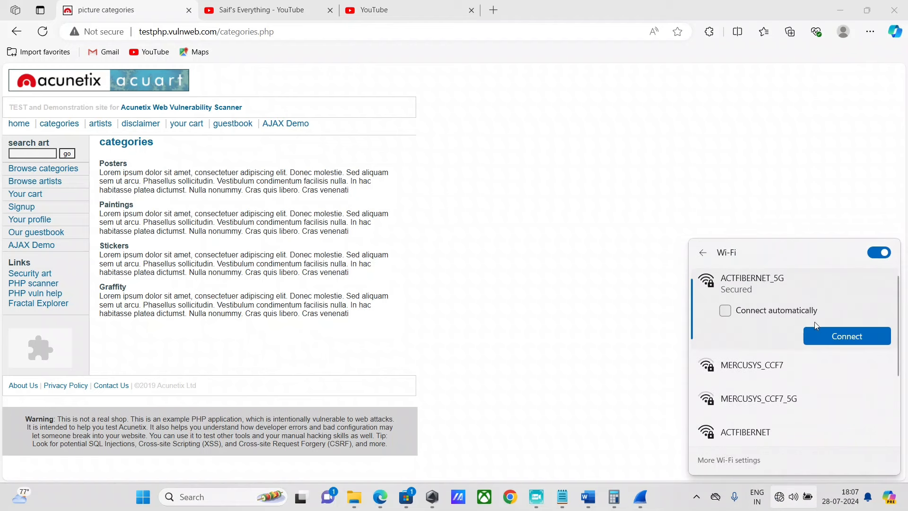
{"action": "left_click", "coordinate": [818, 333]}
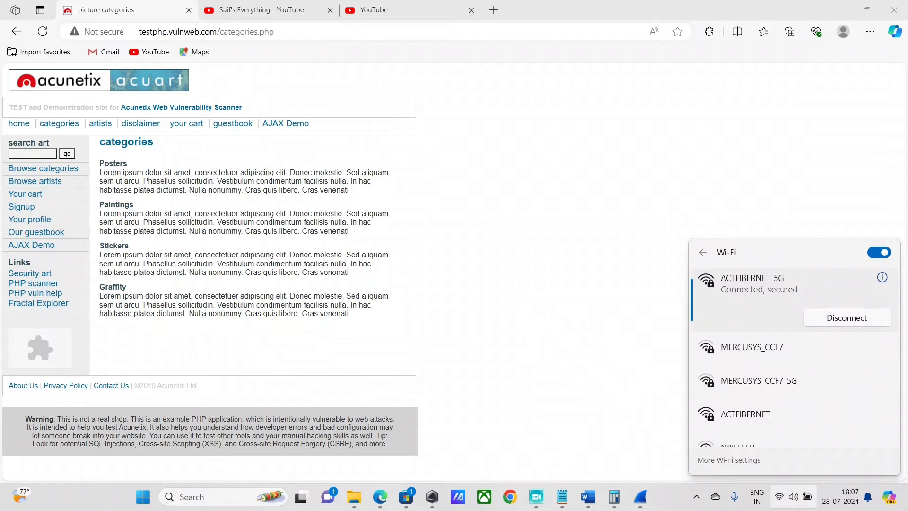
Switch to Wireshark, look through the captured packets and sort the packet list by time
{"action": "left_click", "coordinate": [641, 496]}
{"action": "scroll", "coordinate": [382, 204], "scroll_direction": "up", "scroll_amount": 5}
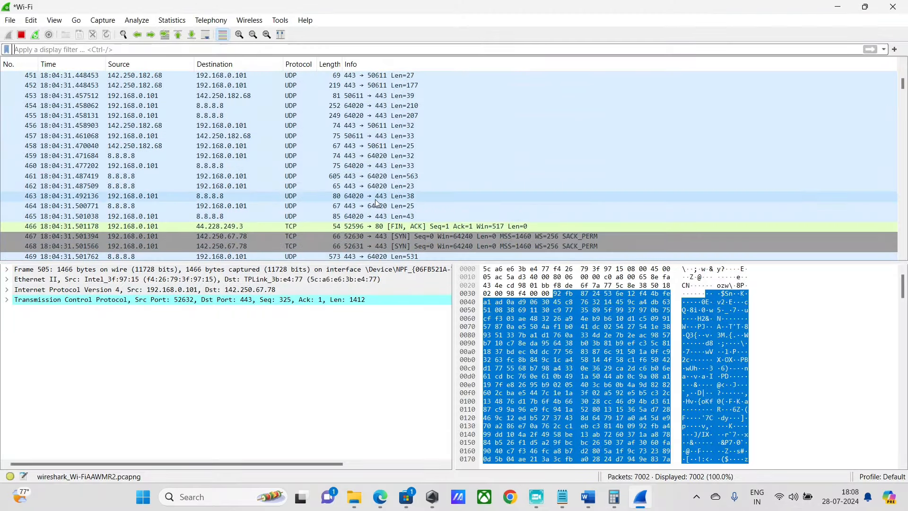
{"action": "scroll", "coordinate": [382, 205], "scroll_direction": "down", "scroll_amount": 10}
{"action": "scroll", "coordinate": [115, 83], "scroll_direction": "down", "scroll_amount": 20}
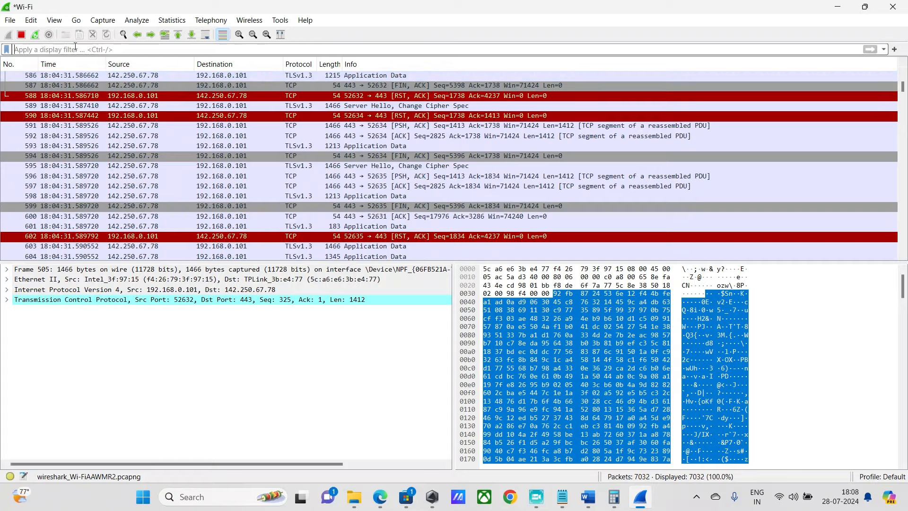
{"action": "left_click", "coordinate": [71, 64]}
Display the TCP conversations, sort them by bytes in descending order and select the largest one, with 20.60.194.195
{"action": "left_click", "coordinate": [171, 20]}
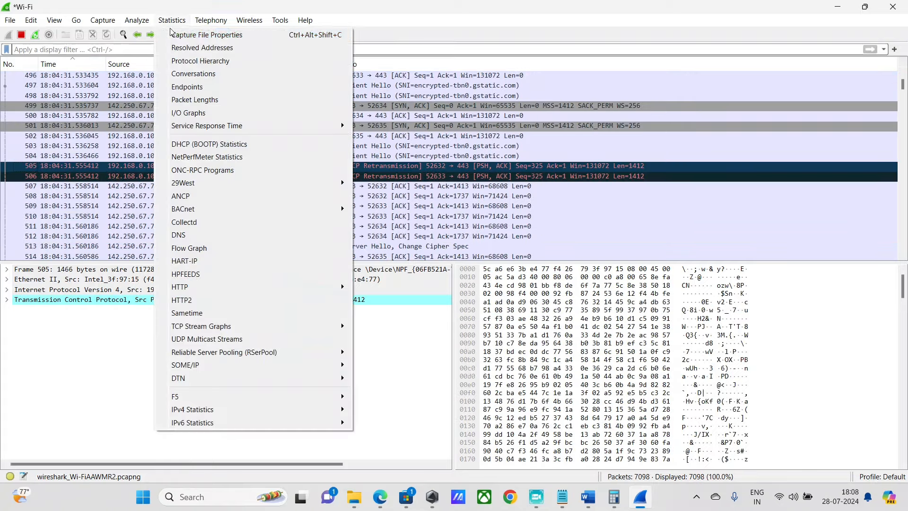
{"action": "left_click", "coordinate": [189, 75]}
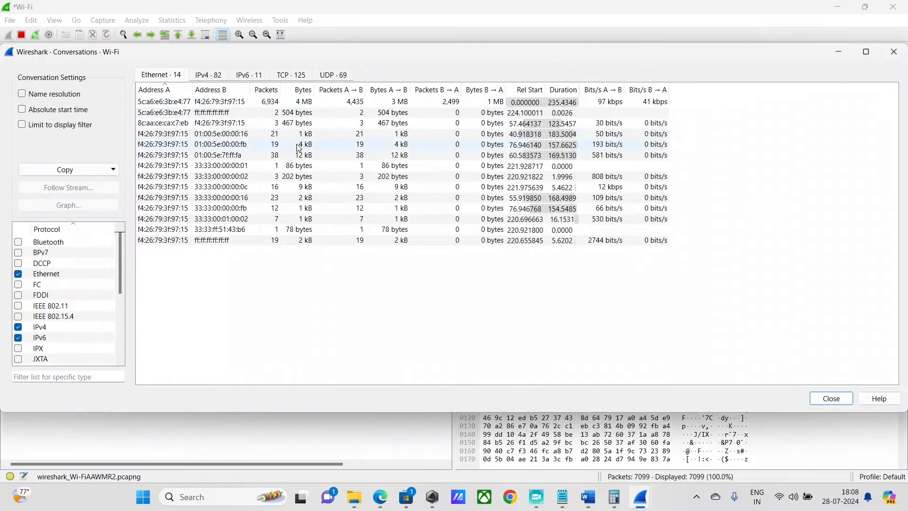
{"action": "left_click", "coordinate": [290, 75]}
{"action": "left_click", "coordinate": [346, 90]}
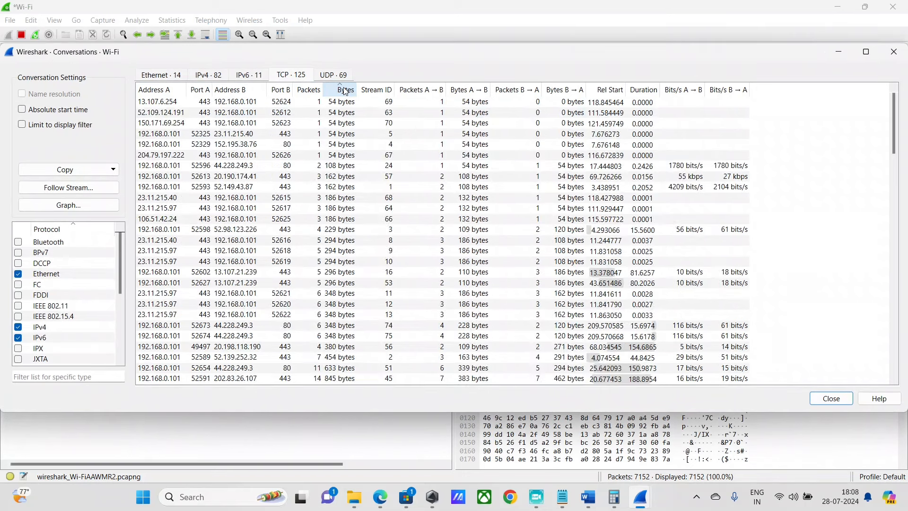
{"action": "left_click", "coordinate": [346, 90]}
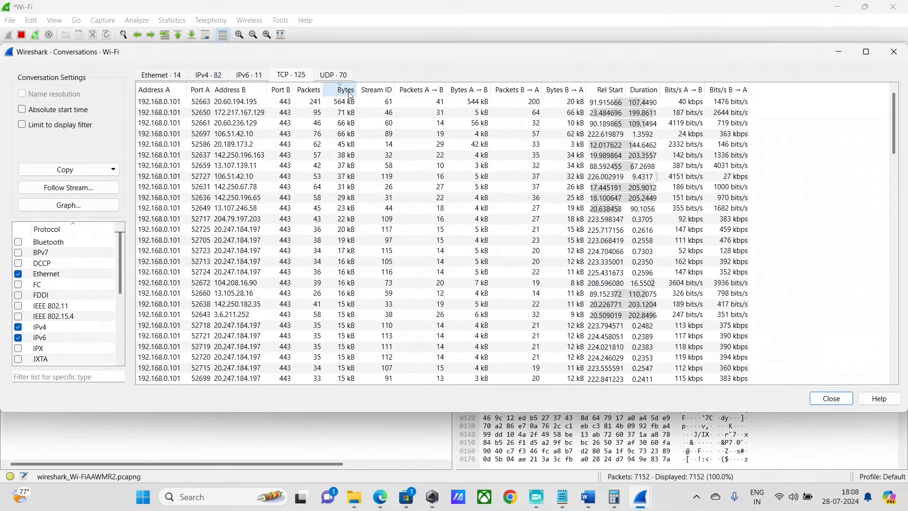
{"action": "left_click", "coordinate": [241, 102]}
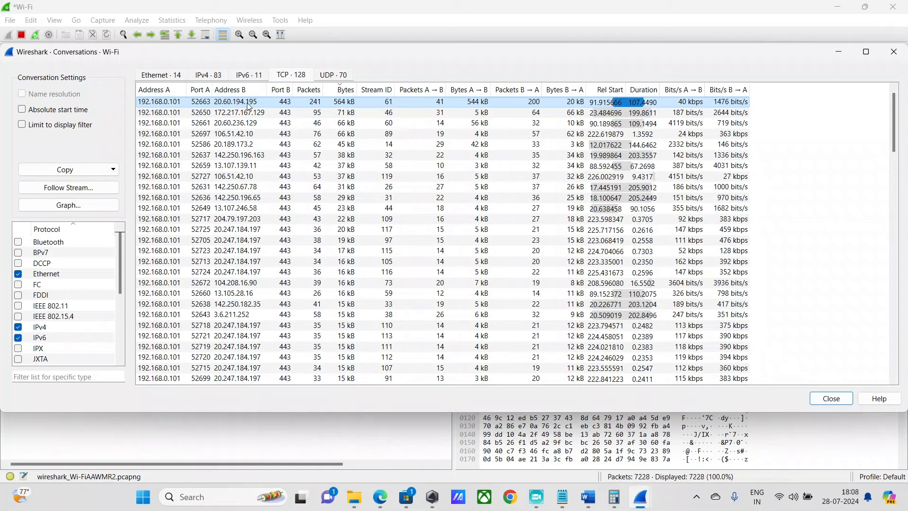
Switch to Edge, search for iplookup in a new tab and open WhatIsMyIPAddress's Instant IP Address Lookup page
{"action": "key", "text": "alt+Tab"}
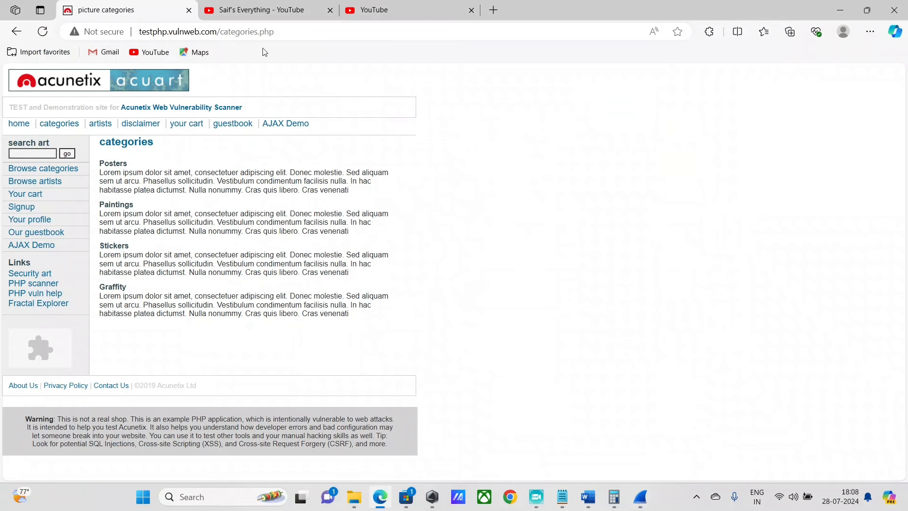
{"action": "left_click", "coordinate": [494, 15]}
{"action": "type", "text": "ip"}
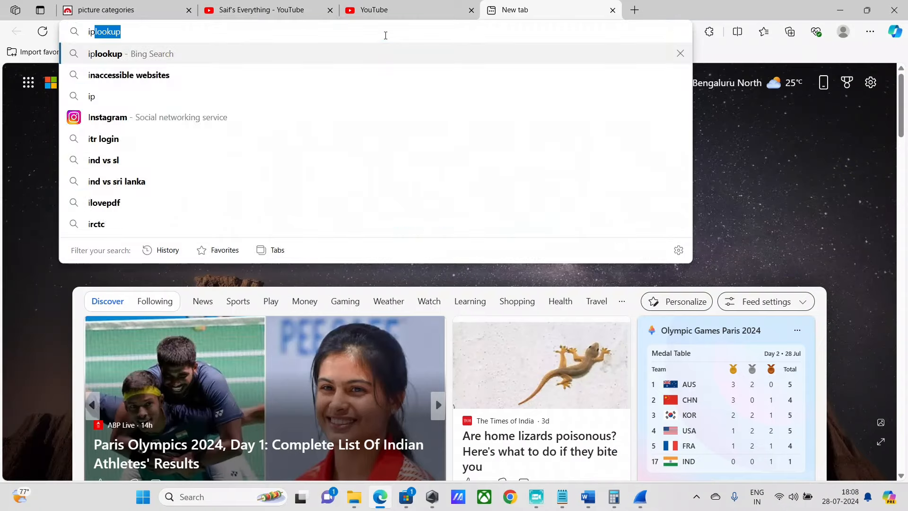
{"action": "key", "text": "Return"}
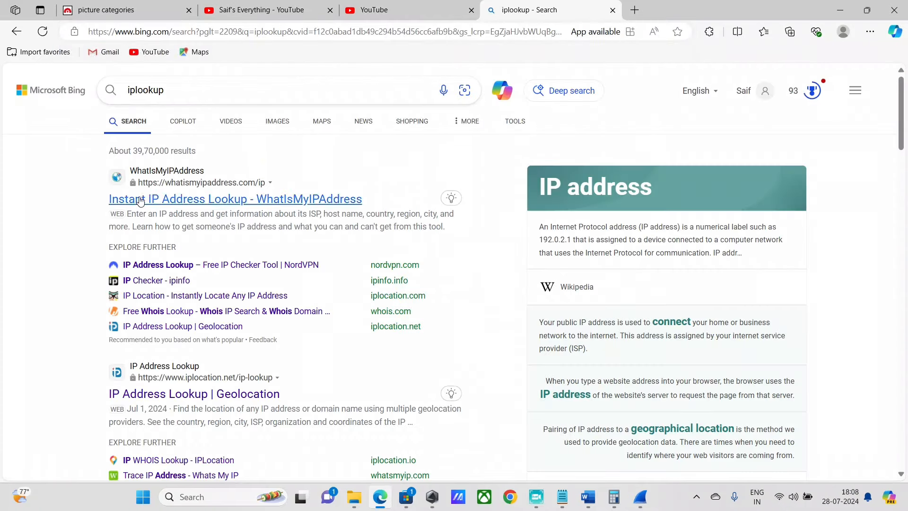
{"action": "left_click", "coordinate": [142, 203]}
{"action": "key", "text": "ctrl+shift+Tab"}
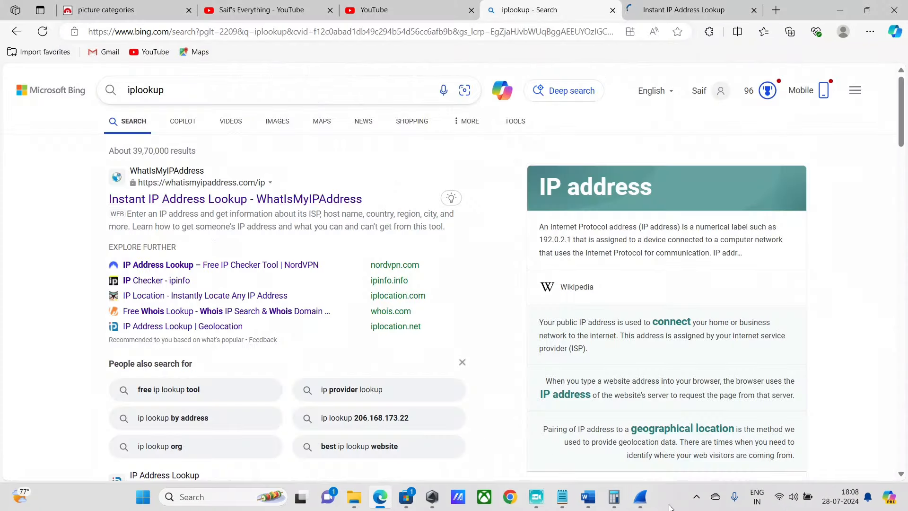
{"action": "mouse_move", "coordinate": [640, 496]}
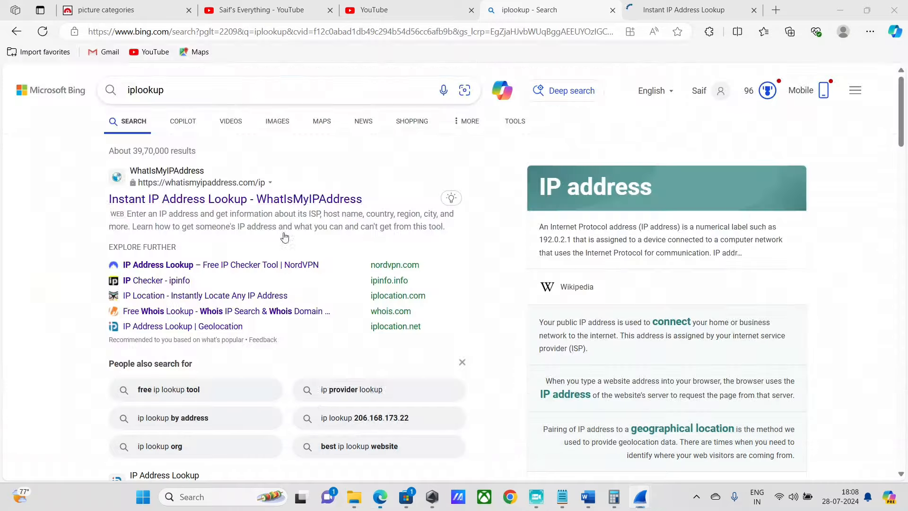
{"action": "left_click", "coordinate": [695, 17]}
Start entering the address as "20.64." in the lookup form and check it against Wireshark's TCP conversations
{"action": "left_click", "coordinate": [209, 367]}
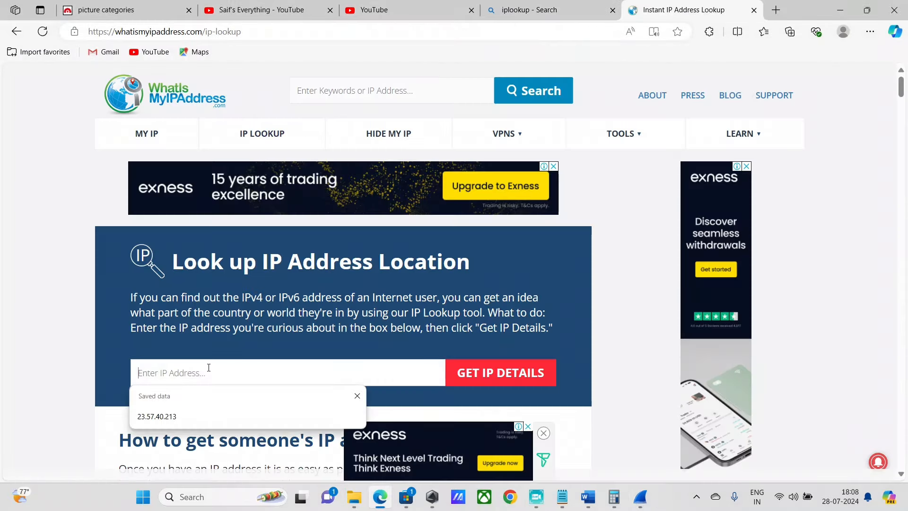
{"action": "type", "text": "20.64."}
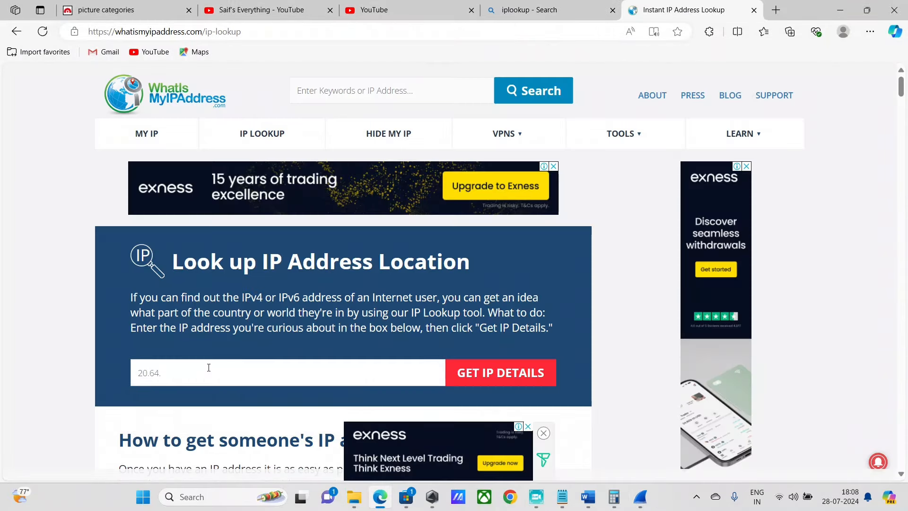
{"action": "key", "text": "ctrl+shift+Tab"}
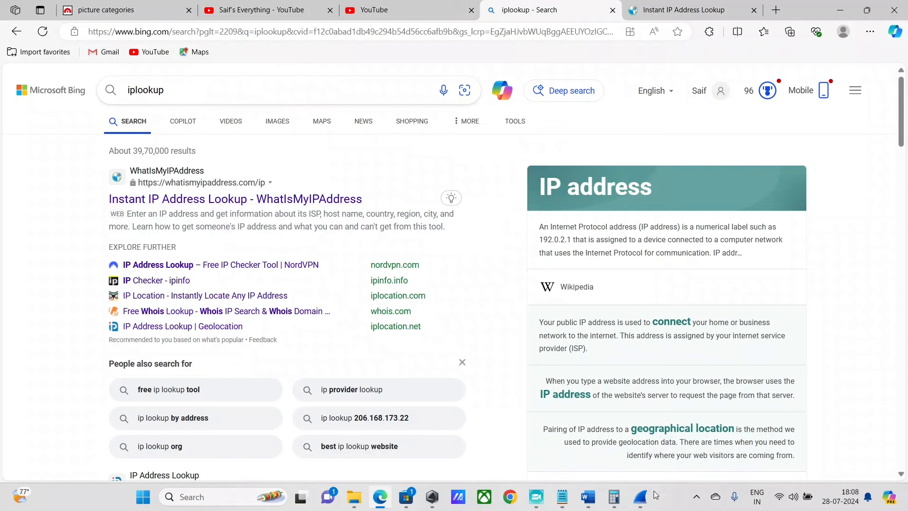
{"action": "left_click", "coordinate": [697, 442]}
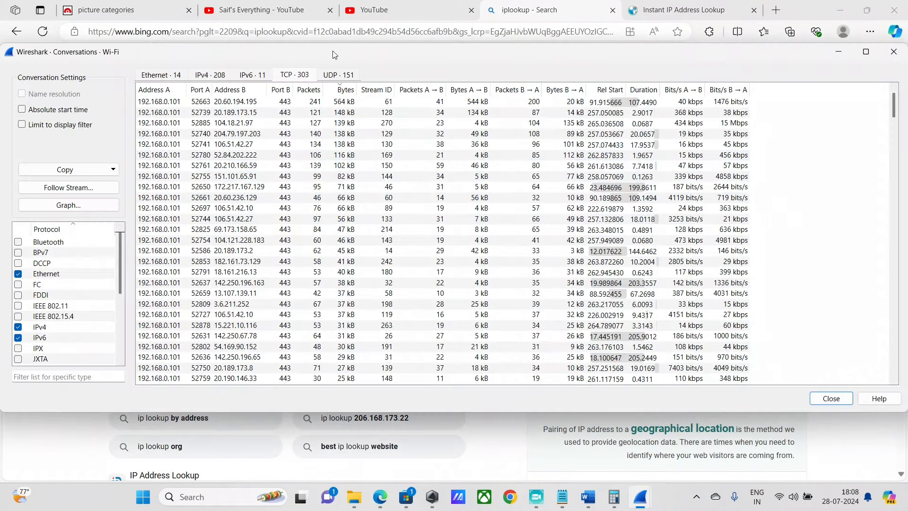
{"action": "key", "text": "alt+Tab"}
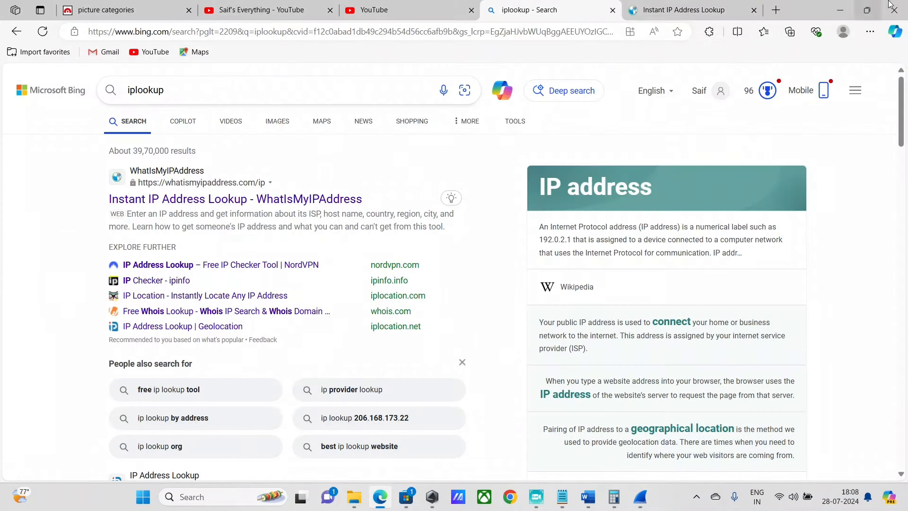
Return to the lookup page, then recheck the largest TCP conversation's remote address in Wireshark
{"action": "left_click", "coordinate": [684, 10]}
{"action": "left_click", "coordinate": [489, 323]}
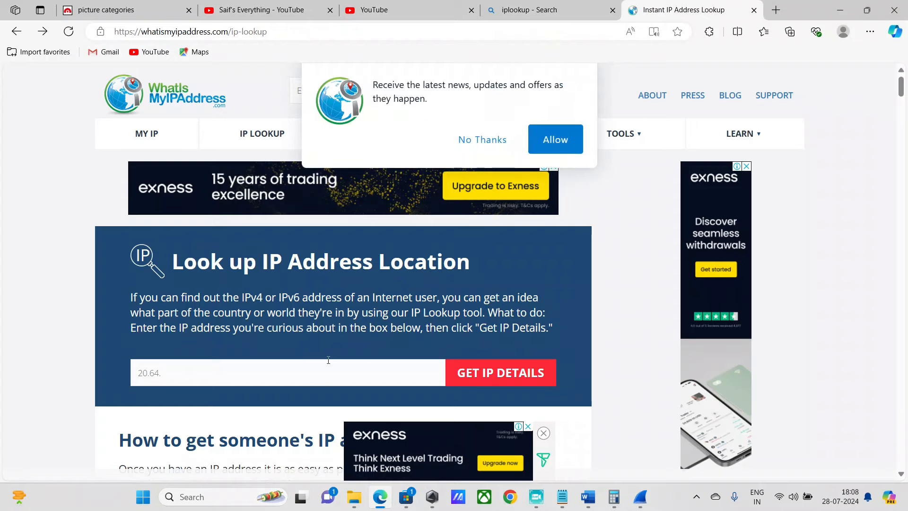
{"action": "type", "text": "/"}
{"action": "key", "text": "ctrl+shift+Tab"}
{"action": "left_click", "coordinate": [617, 502]}
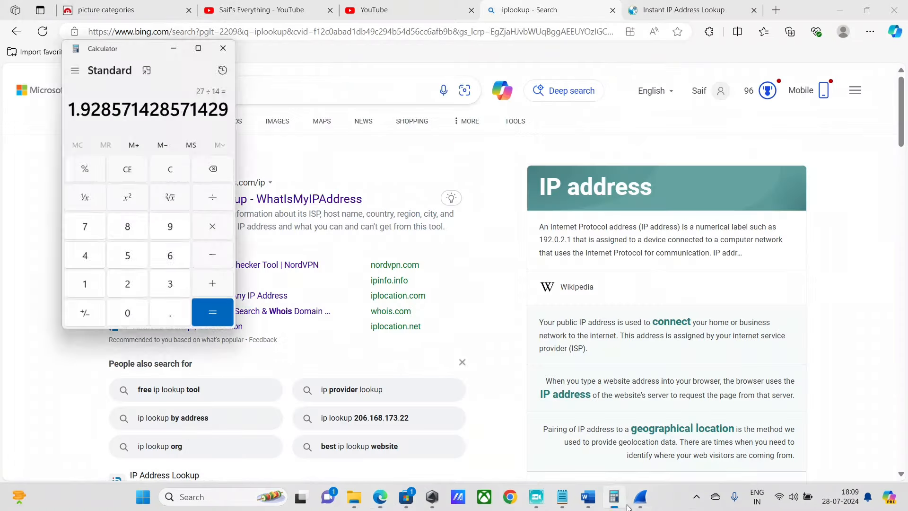
{"action": "mouse_move", "coordinate": [640, 497]}
{"action": "left_click", "coordinate": [661, 430]}
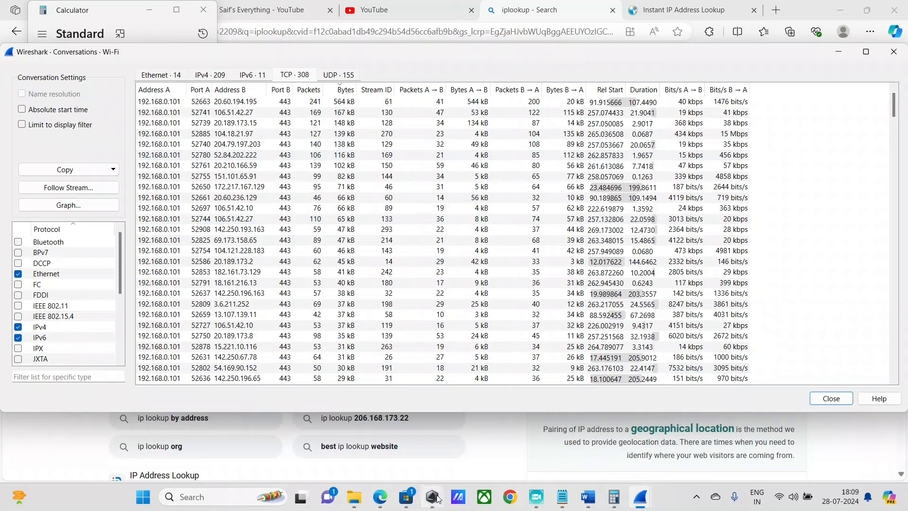
{"action": "left_click", "coordinate": [378, 501]}
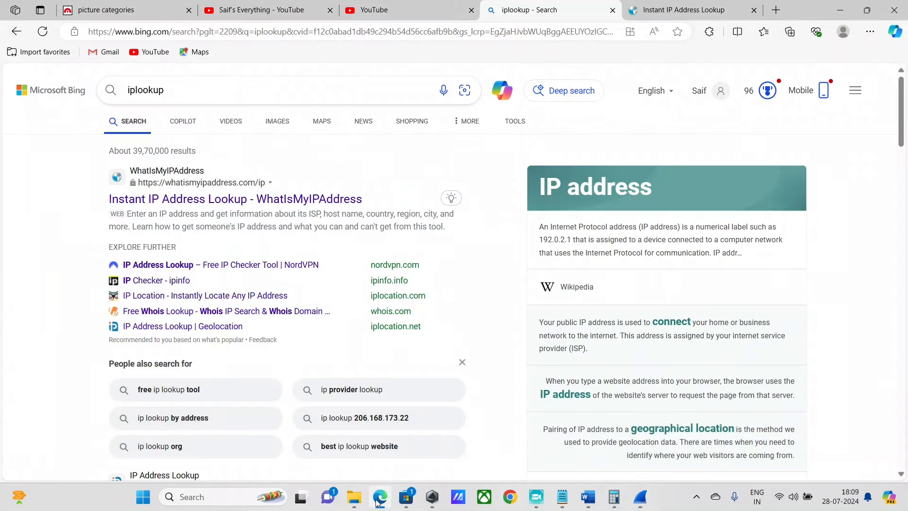
{"action": "left_click", "coordinate": [379, 500]}
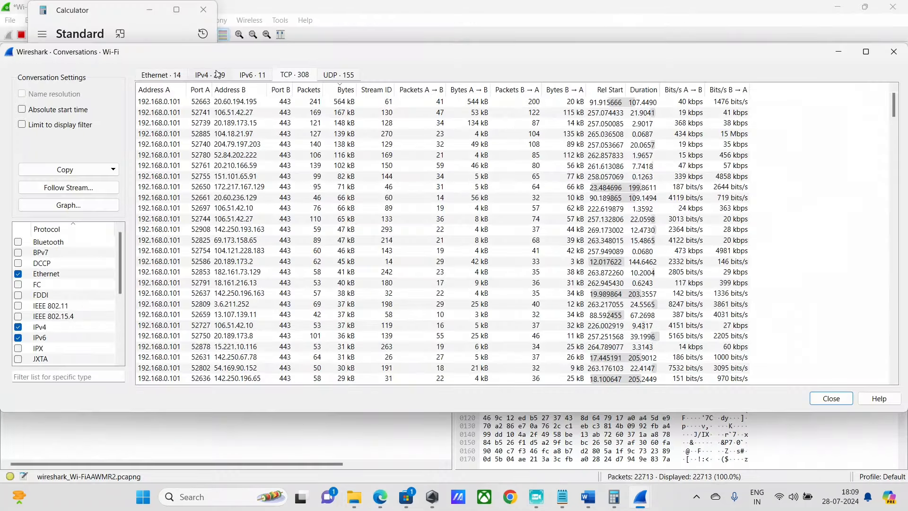
Switch back to the IP lookup page in Edge and look up the details of 20.60.194.195
{"action": "left_click", "coordinate": [378, 501]}
{"action": "left_click", "coordinate": [663, 11]}
{"action": "type", "text": "20.60.194.195"}
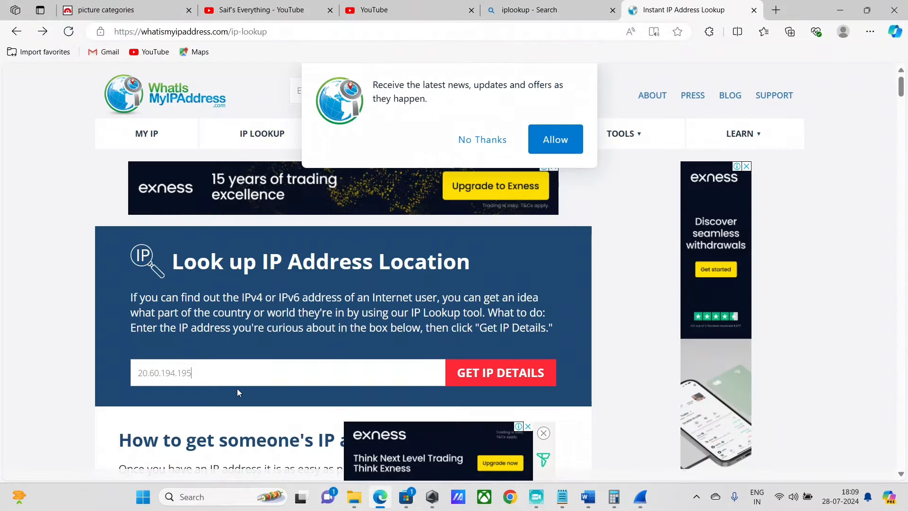
{"action": "key", "text": "Return"}
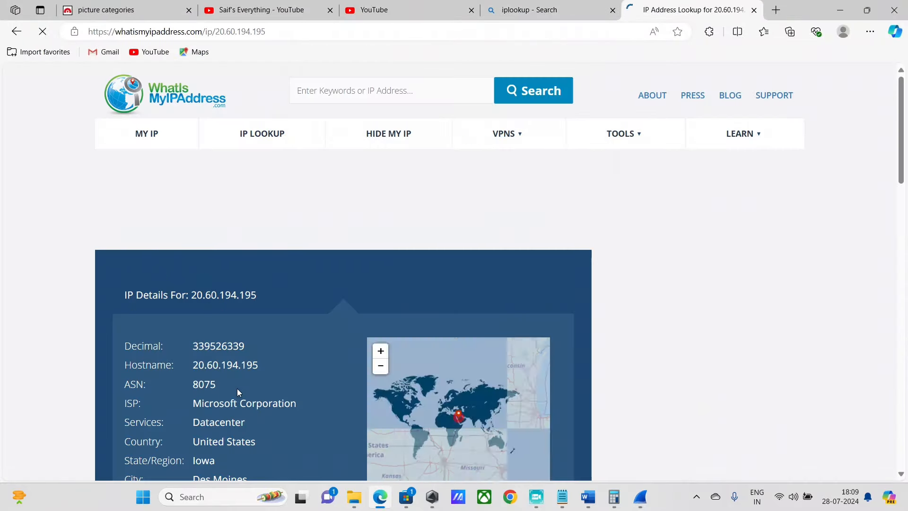
Examine the ISP and Services entries in the IP details for 20.60.194.195
{"action": "scroll", "coordinate": [203, 272], "scroll_direction": "down", "scroll_amount": 4}
{"action": "scroll", "coordinate": [204, 273], "scroll_direction": "up", "scroll_amount": 1}
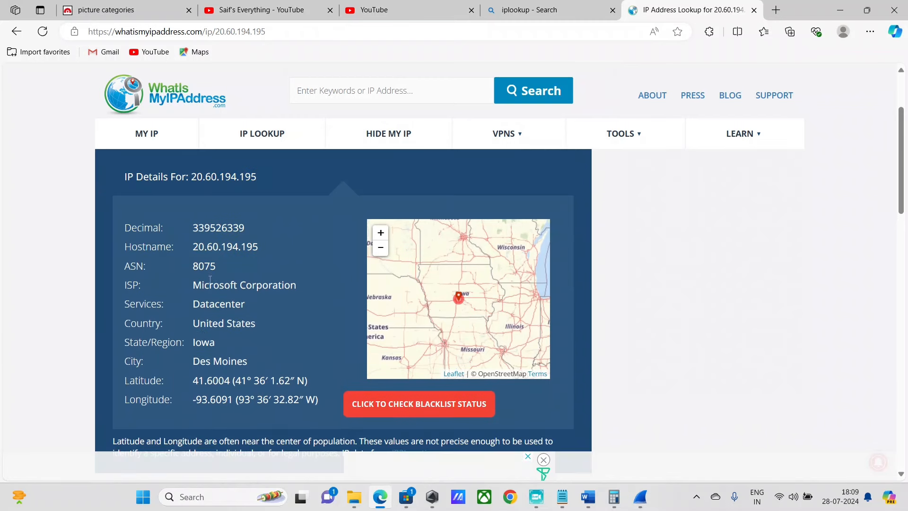
{"action": "left_click_drag", "start_coordinate": [245, 304], "coordinate": [193, 304]}
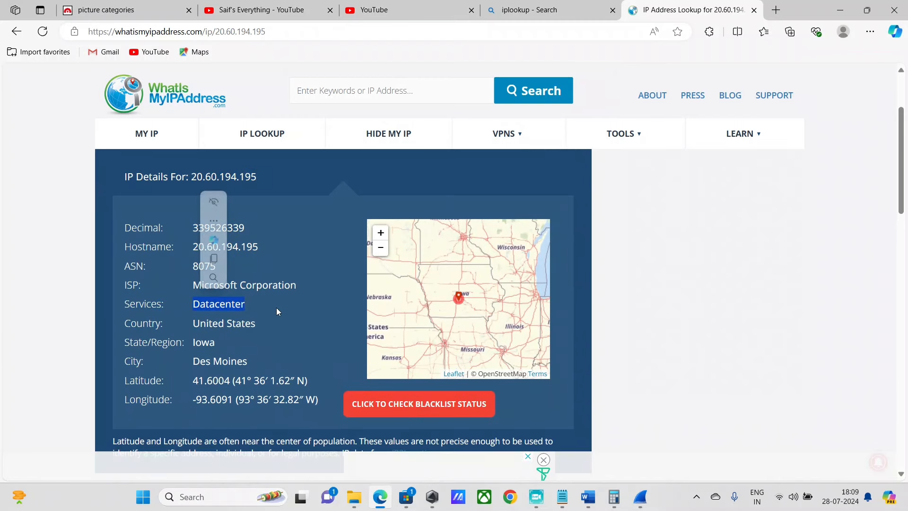
{"action": "left_click_drag", "start_coordinate": [129, 284], "coordinate": [144, 284]}
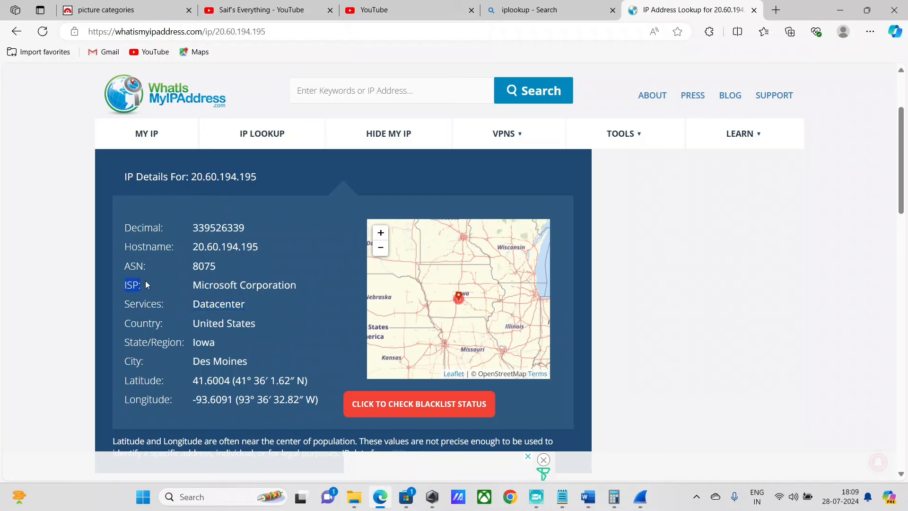
{"action": "left_click_drag", "start_coordinate": [291, 285], "coordinate": [207, 289]}
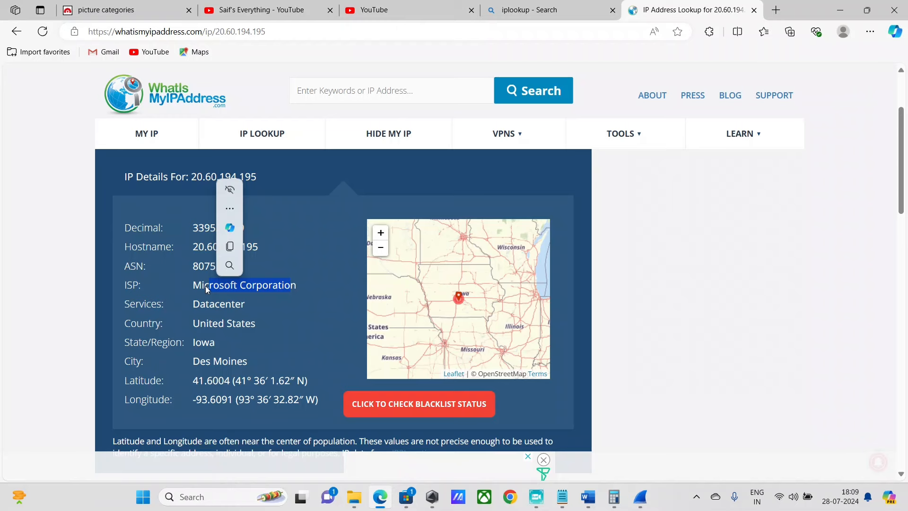
Load facebook.com in the browser tab that holds the YouTube channel page
{"action": "left_click", "coordinate": [544, 11]}
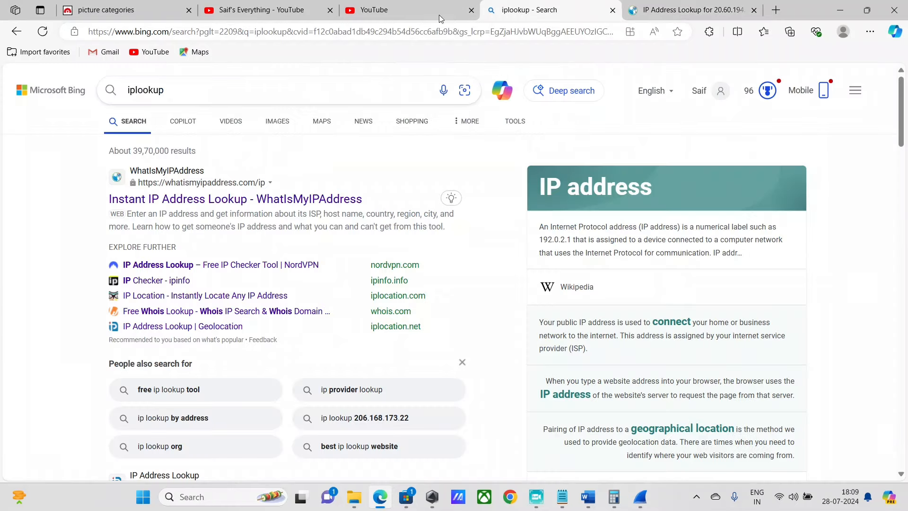
{"action": "left_click", "coordinate": [287, 13]}
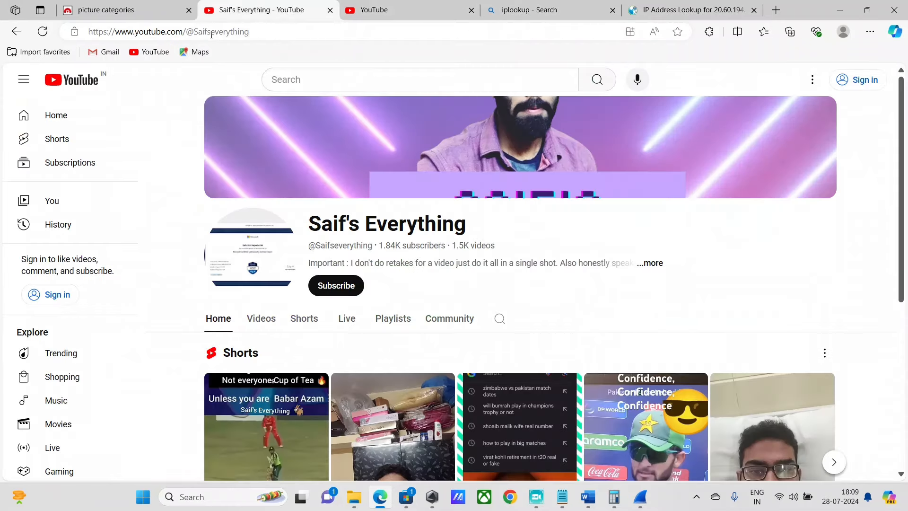
{"action": "left_click", "coordinate": [217, 31]}
{"action": "type", "text": "facebook.com"}
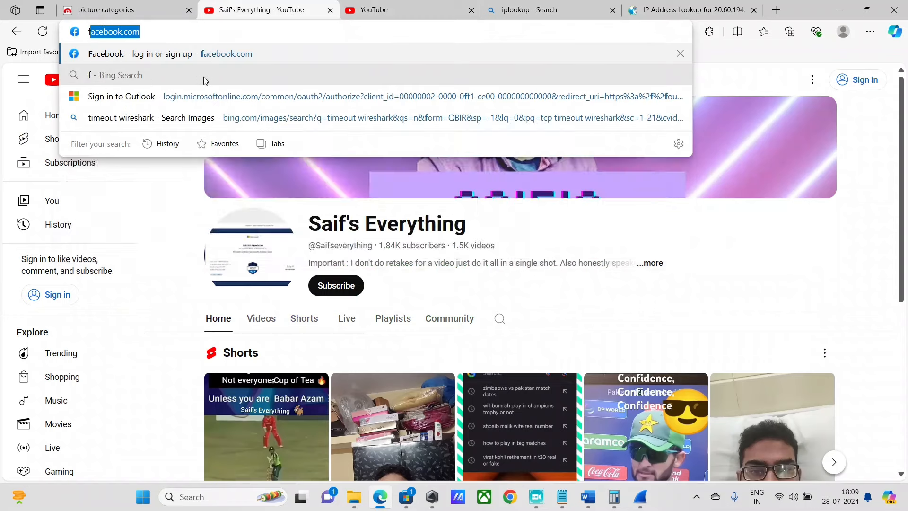
{"action": "key", "text": "Return"}
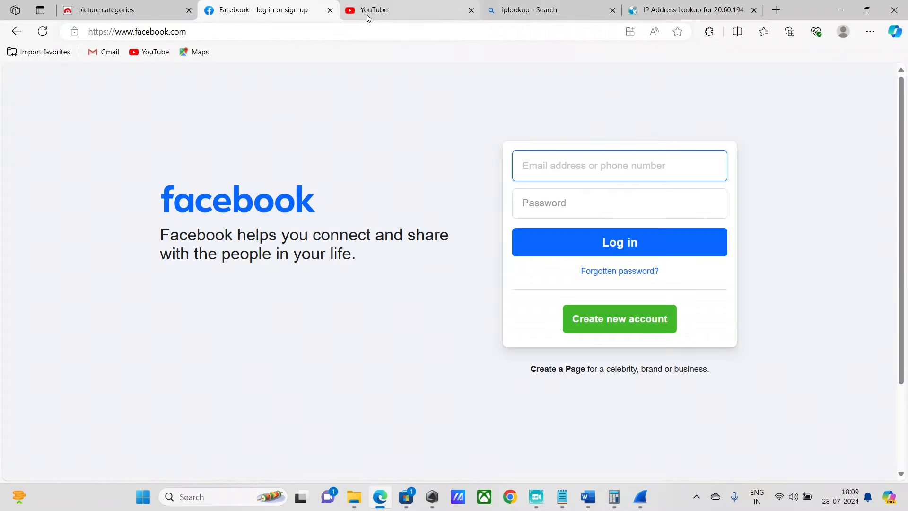
Check the YouTube tab, return to the IP details page, and reorder Wireshark's TCP conversations by bytes, largest first
{"action": "left_click", "coordinate": [380, 15]}
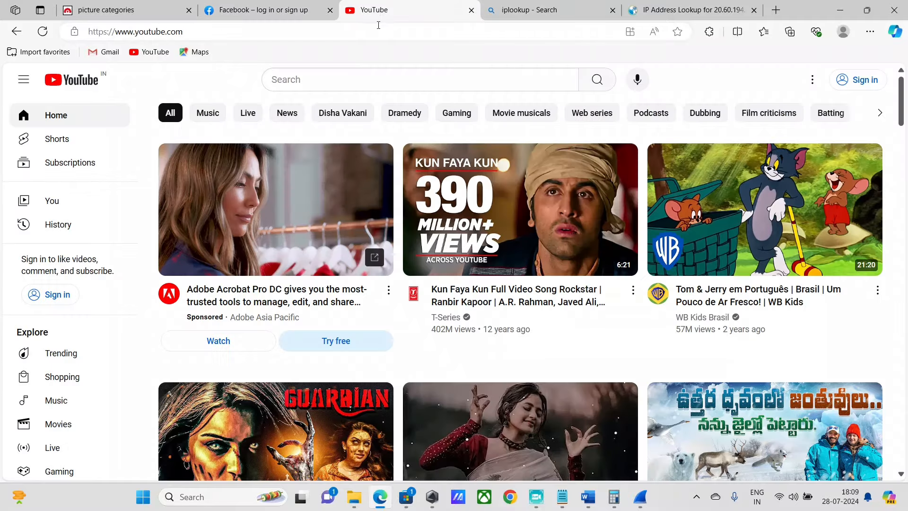
{"action": "left_click", "coordinate": [692, 12]}
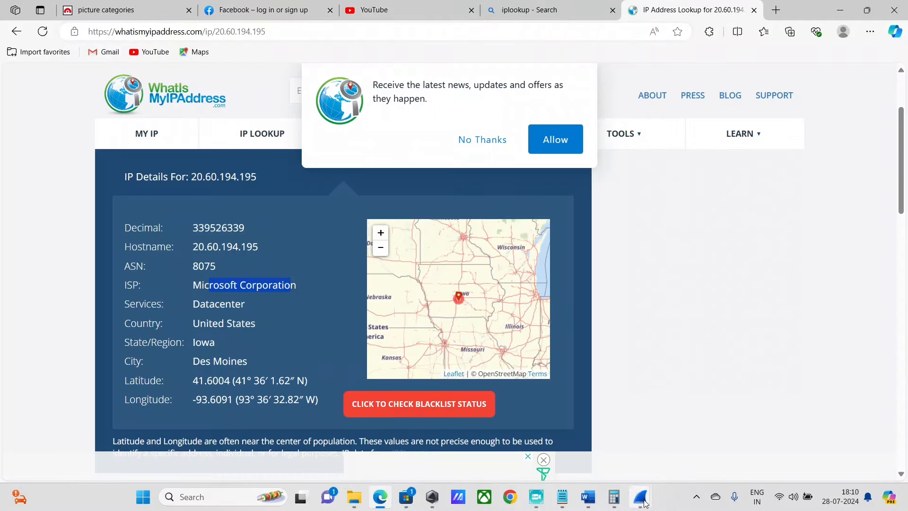
{"action": "mouse_move", "coordinate": [641, 497]}
{"action": "left_click", "coordinate": [752, 435]}
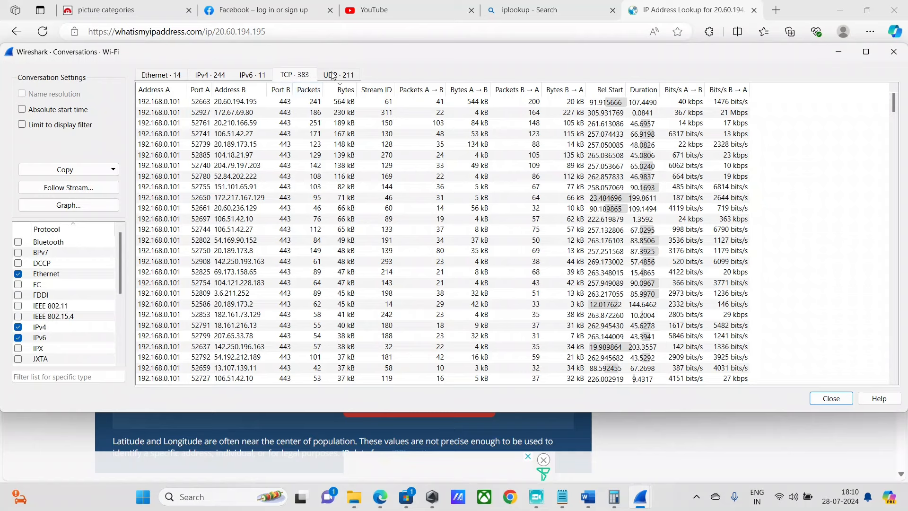
{"action": "left_click", "coordinate": [346, 90]}
{"action": "left_click", "coordinate": [345, 91]}
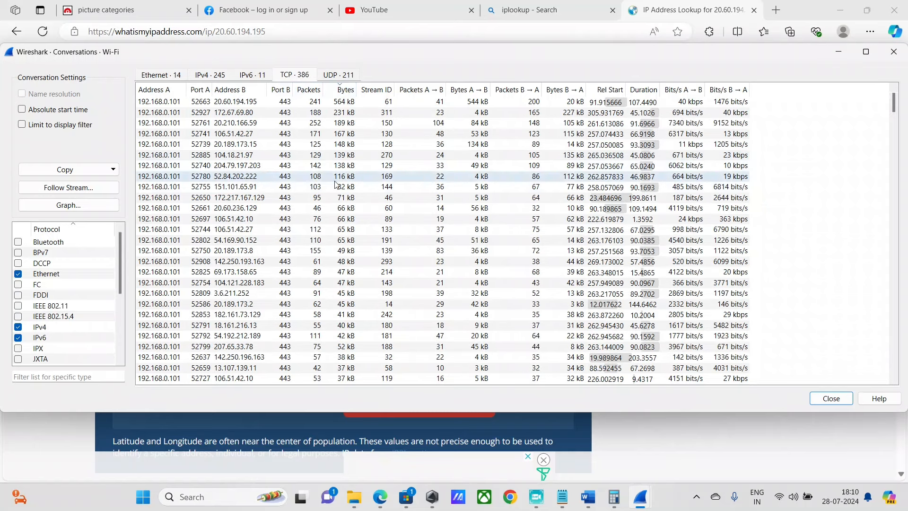
Turn the computer's Wi-Fi off and on again, and reconnect to the ACTFIBERNET_5G network
{"action": "left_click", "coordinate": [794, 498]}
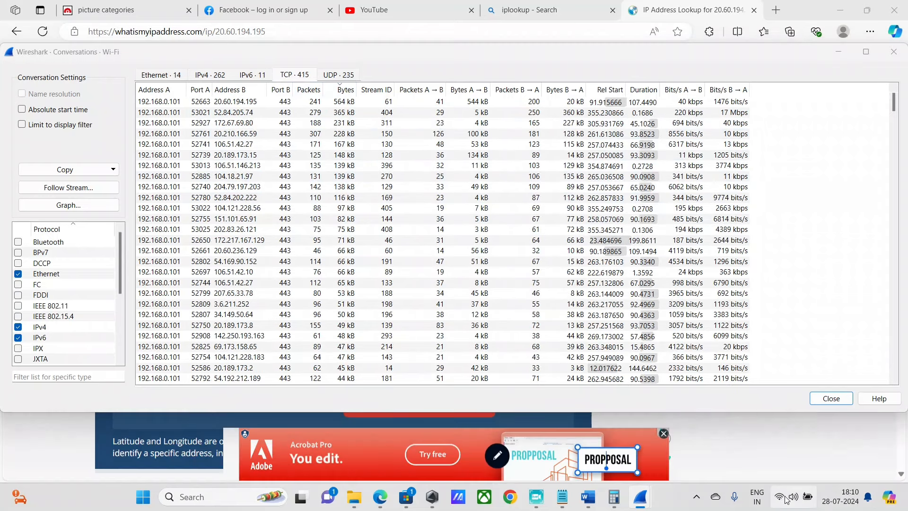
{"action": "left_click", "coordinate": [717, 271]}
{"action": "left_click", "coordinate": [717, 272]}
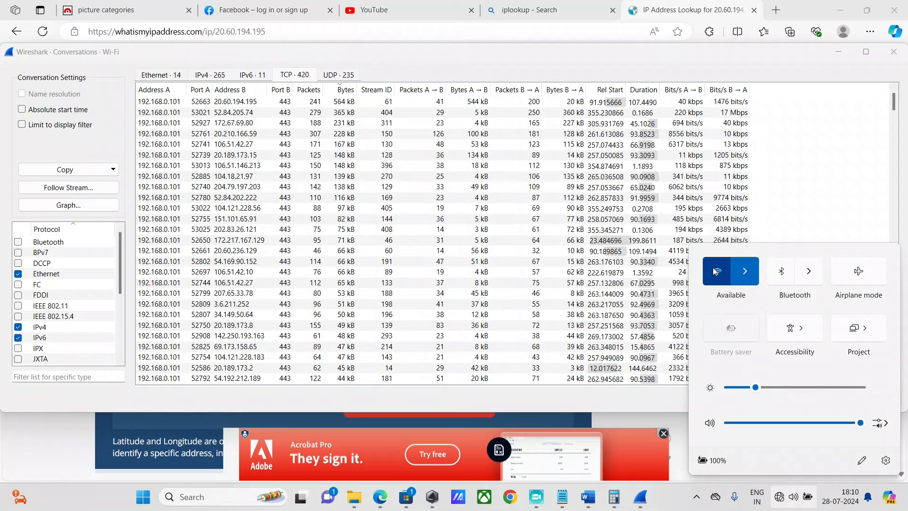
{"action": "left_click", "coordinate": [745, 271]}
{"action": "left_click", "coordinate": [756, 283]}
{"action": "left_click", "coordinate": [810, 333]}
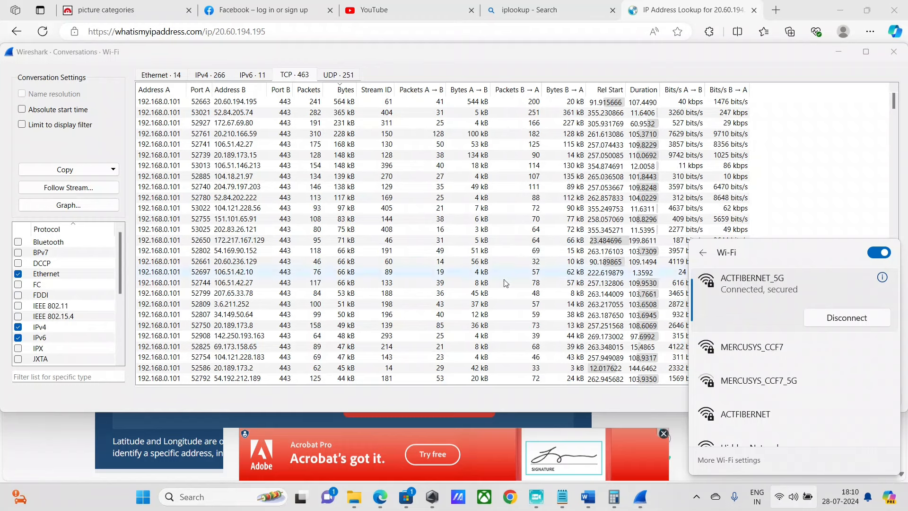
Filter the Wi-Fi capture in Wireshark's main window by tcp.analysis.retransmission and look through the matching packets
{"action": "left_click", "coordinate": [640, 497]}
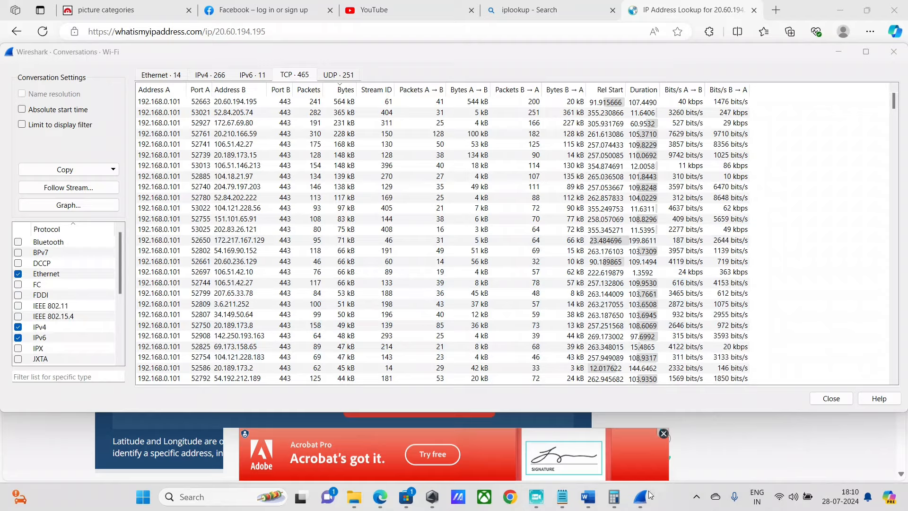
{"action": "mouse_move", "coordinate": [649, 495]}
{"action": "left_click", "coordinate": [600, 445]}
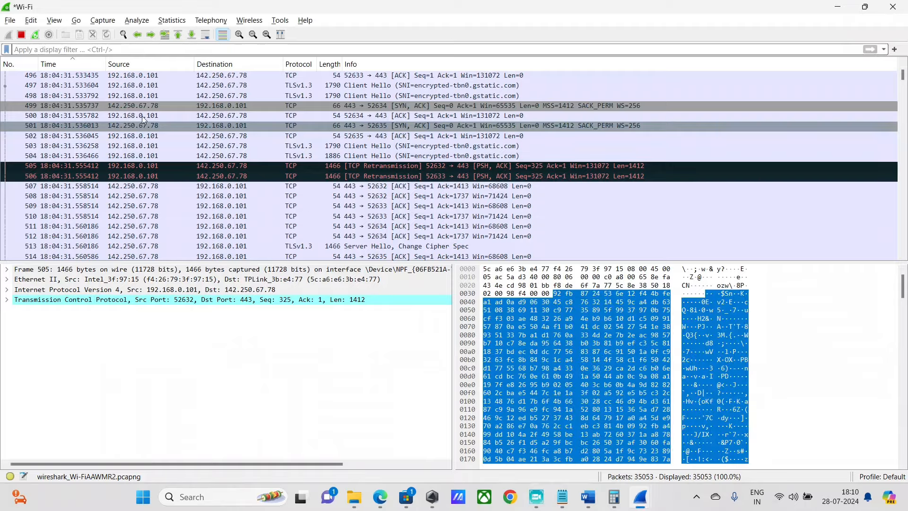
{"action": "left_click", "coordinate": [95, 50]}
{"action": "type", "text": "tcp.analus"}
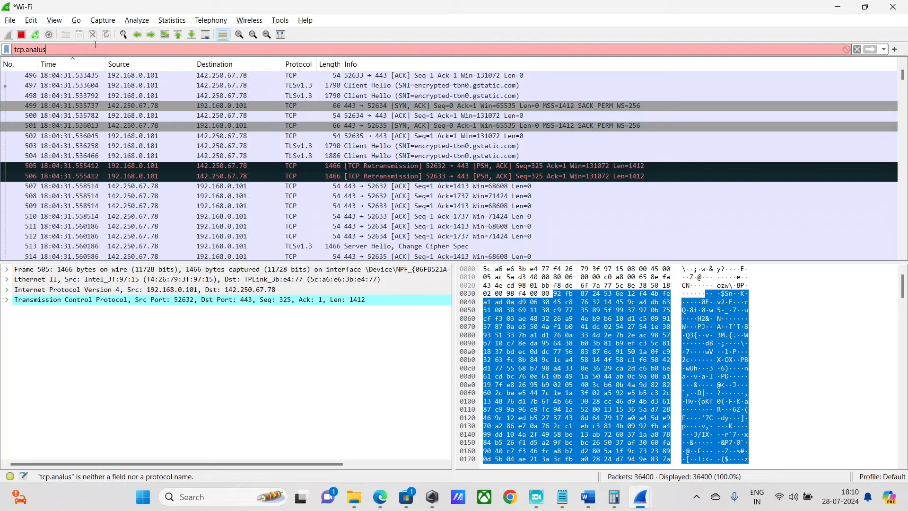
{"action": "key", "text": "BackSpace"}
{"action": "key", "text": "BackSpace"}
{"action": "type", "text": "ysis"}
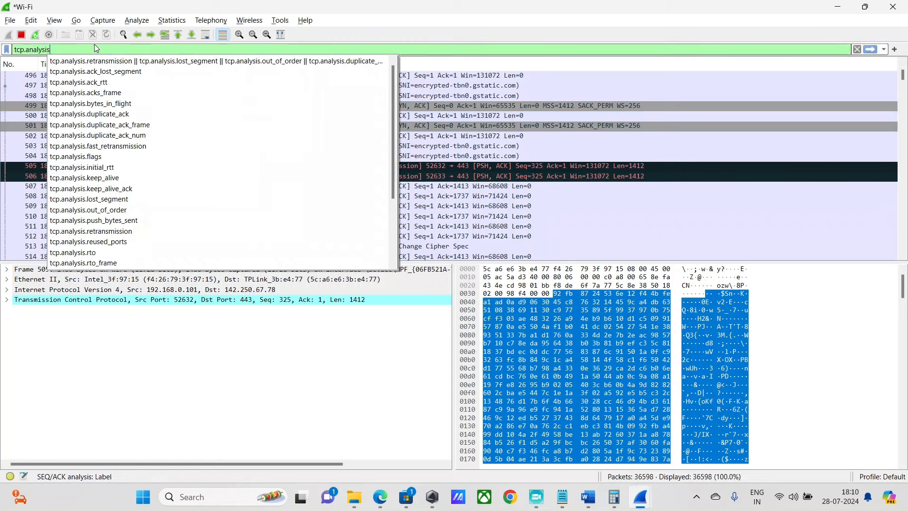
{"action": "left_click", "coordinate": [154, 231]}
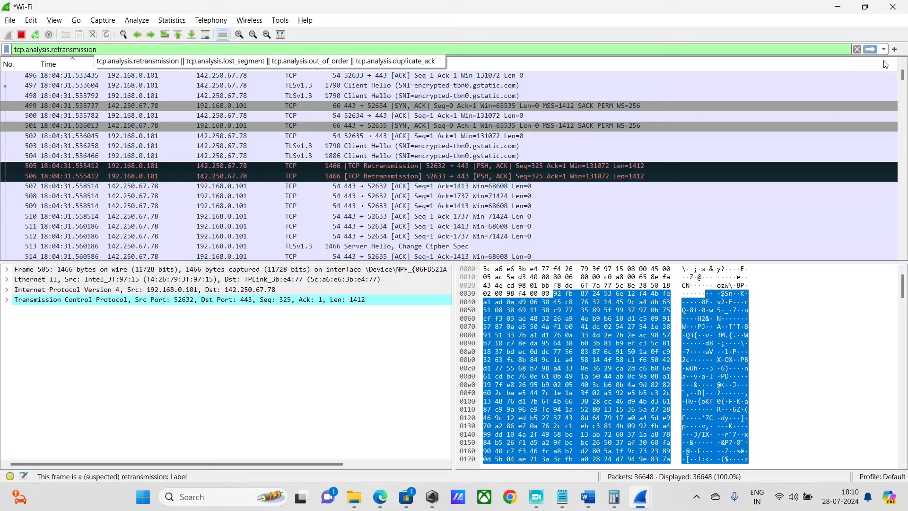
{"action": "key", "text": "Return"}
{"action": "scroll", "coordinate": [477, 145], "scroll_direction": "down", "scroll_amount": 20}
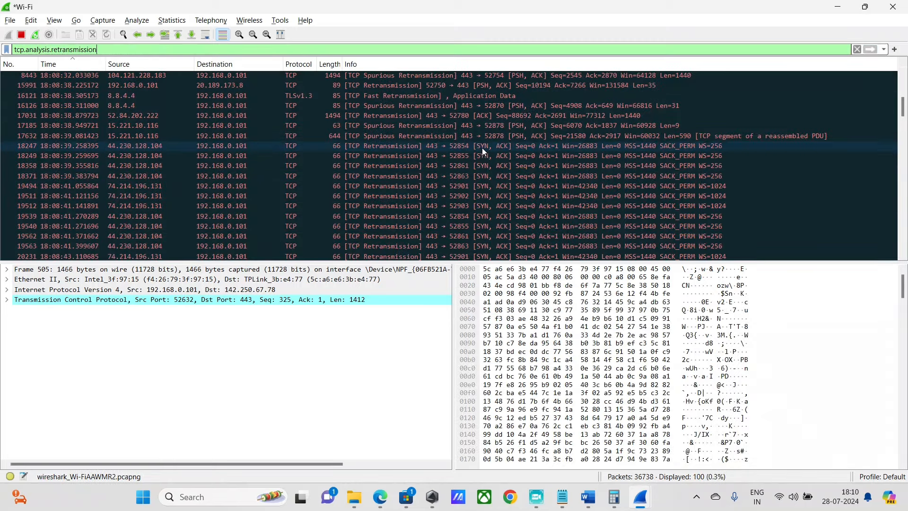
{"action": "scroll", "coordinate": [487, 213], "scroll_direction": "up", "scroll_amount": 20}
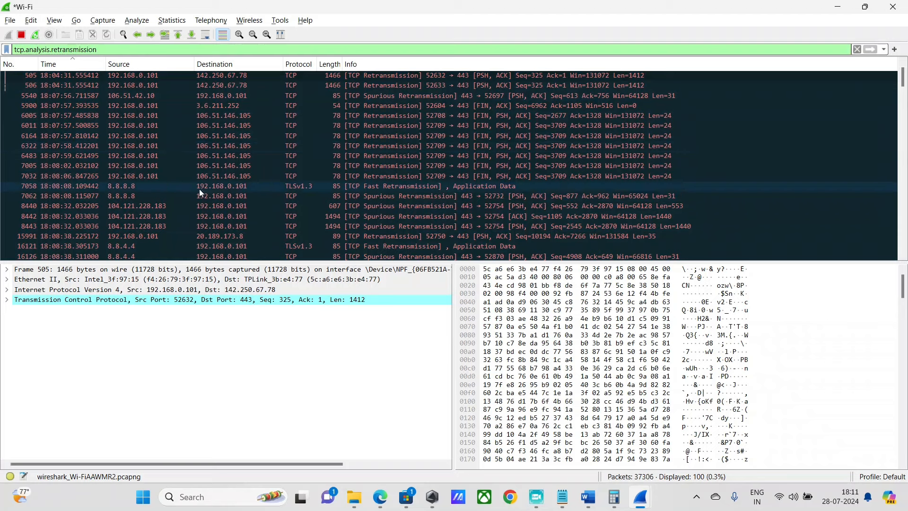
{"action": "scroll", "coordinate": [250, 193], "scroll_direction": "down", "scroll_amount": 15}
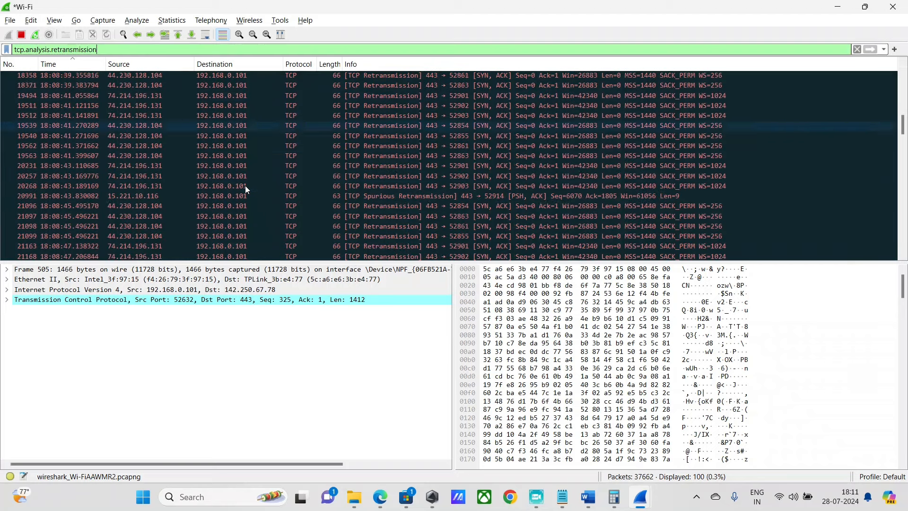
{"action": "scroll", "coordinate": [218, 193], "scroll_direction": "up", "scroll_amount": 15}
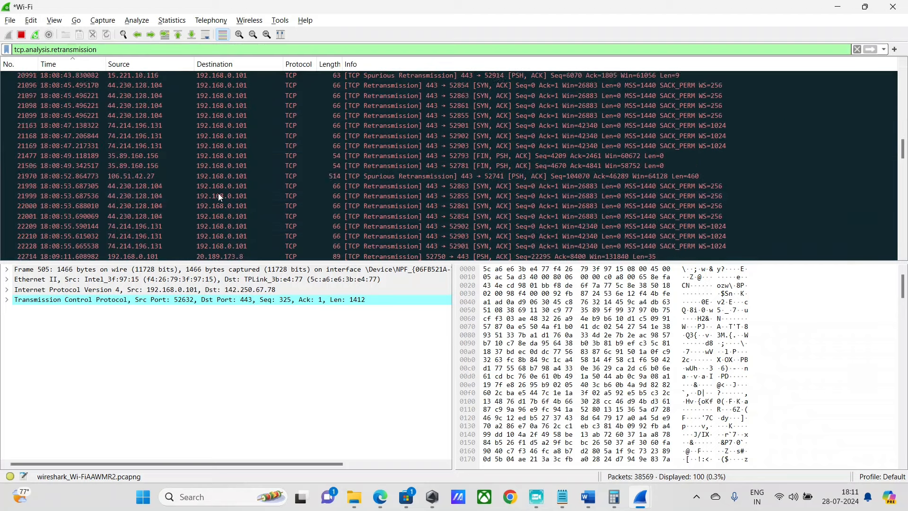
View the TCP conversations limited to the retransmission filter, sort them by bytes with the largest first, and close the window
{"action": "left_click", "coordinate": [170, 21]}
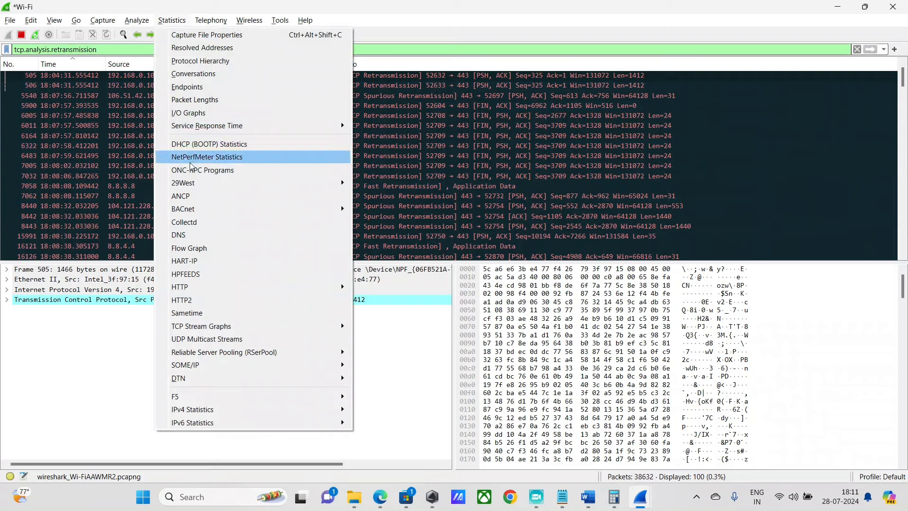
{"action": "left_click", "coordinate": [205, 74]}
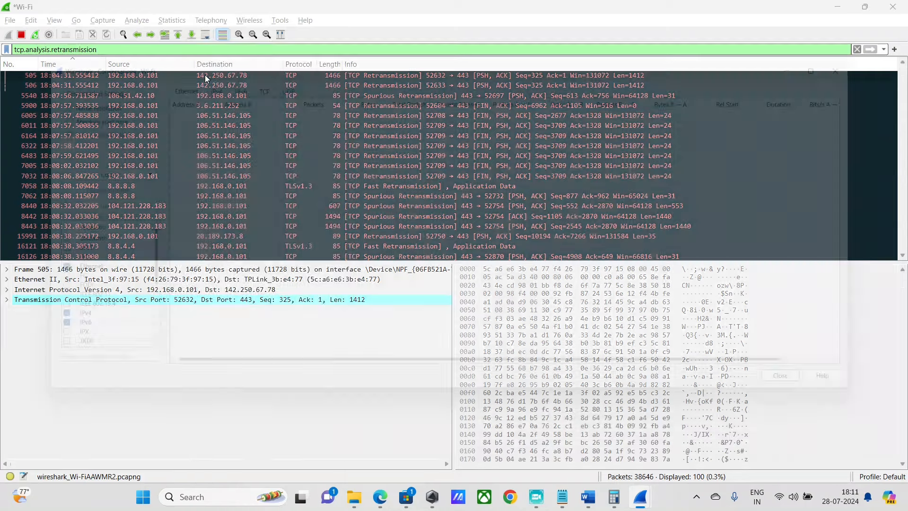
{"action": "left_click", "coordinate": [273, 74]}
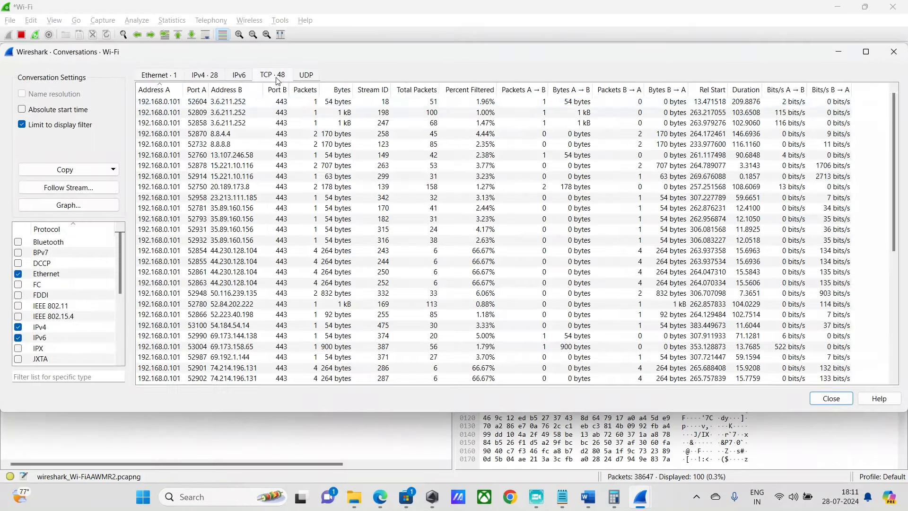
{"action": "left_click", "coordinate": [338, 90]}
{"action": "left_click", "coordinate": [339, 90]}
{"action": "left_click", "coordinate": [338, 91]}
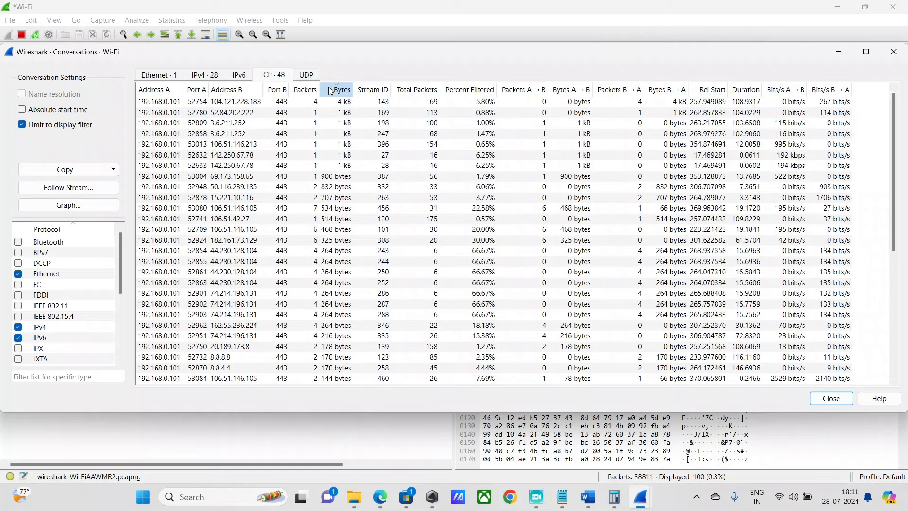
{"action": "left_click", "coordinate": [337, 92]}
{"action": "left_click", "coordinate": [337, 90]}
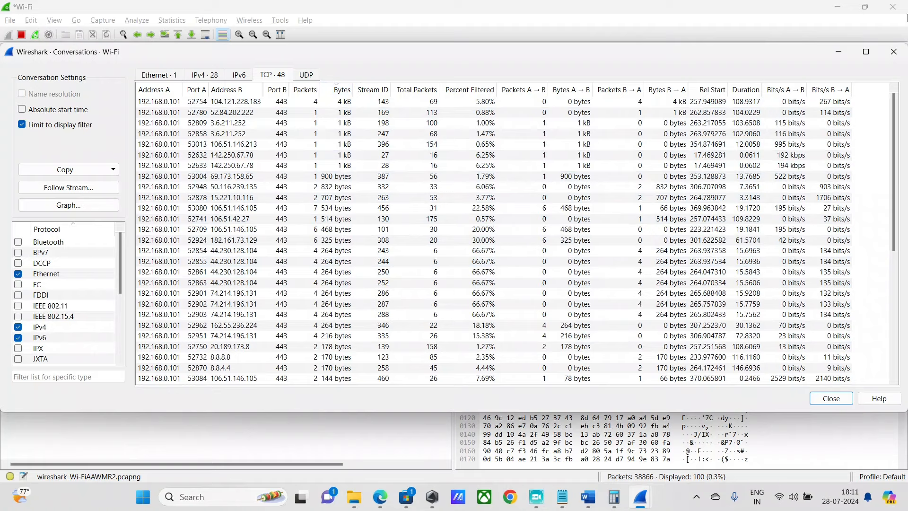
{"action": "left_click", "coordinate": [894, 52]}
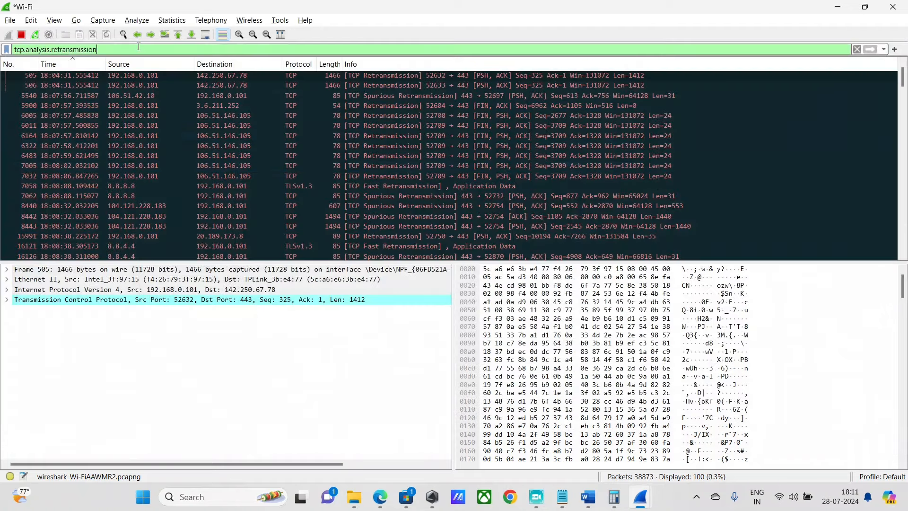
Reapply the tcp.analysis.retransmission filter and examine the source and destination addresses of the retransmitted packets
{"action": "key", "text": "Return"}
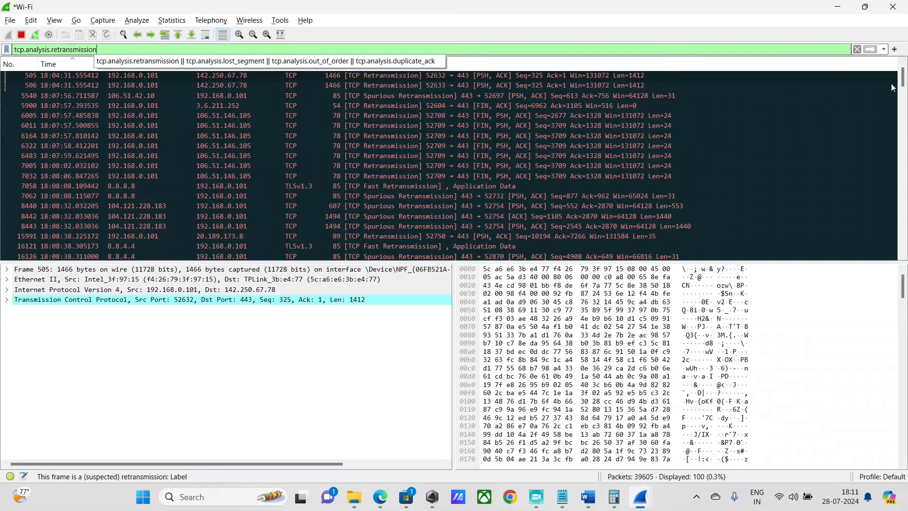
{"action": "mouse_move", "coordinate": [904, 81]}
{"action": "left_mouse_down"}
{"action": "mouse_move", "coordinate": [904, 253]}
{"action": "mouse_move", "coordinate": [902, 73]}
{"action": "left_mouse_up"}
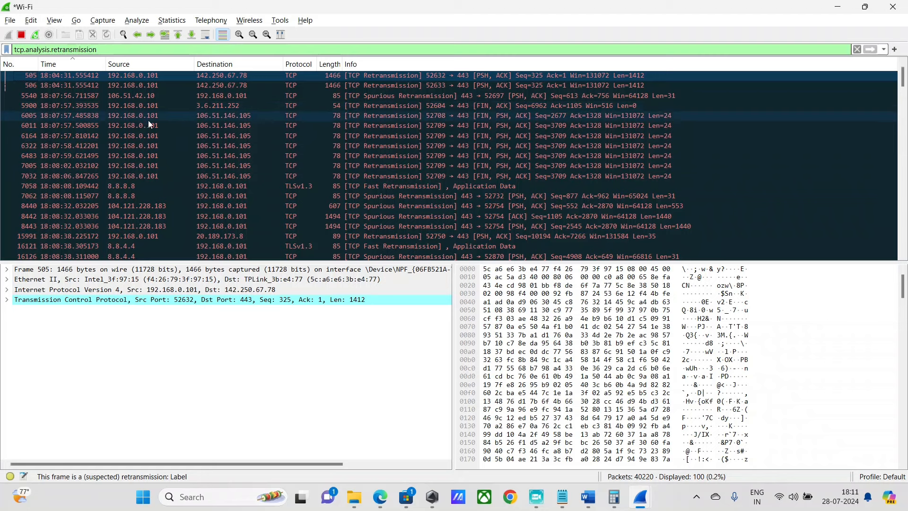
{"action": "scroll", "coordinate": [208, 151], "scroll_direction": "down", "scroll_amount": 3}
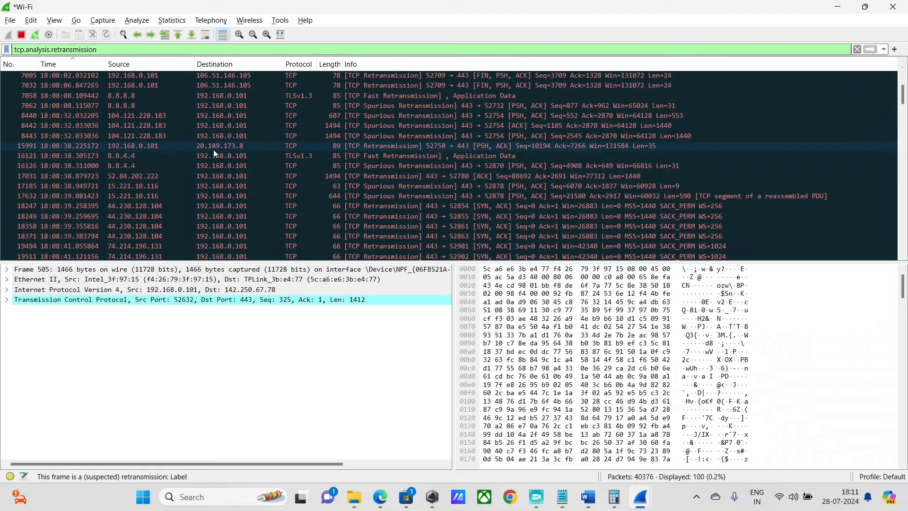
{"action": "scroll", "coordinate": [216, 149], "scroll_direction": "down", "scroll_amount": 10}
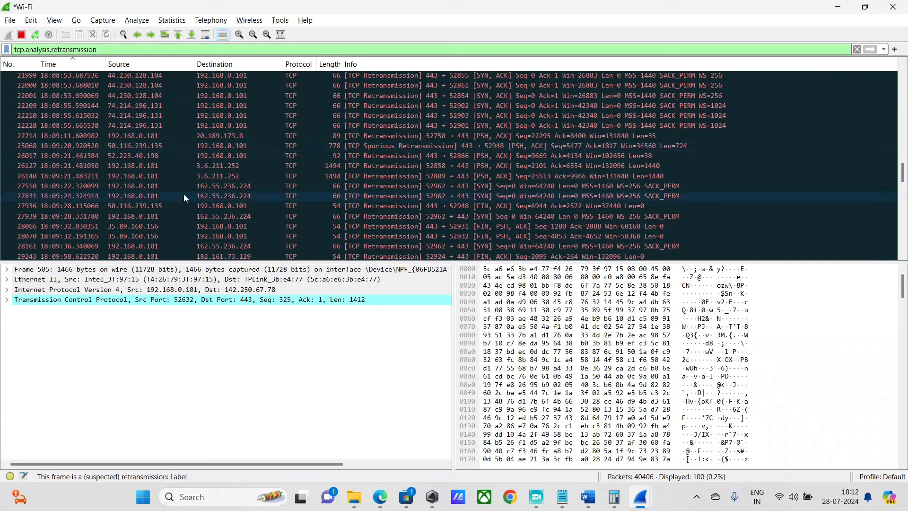
{"action": "scroll", "coordinate": [185, 208], "scroll_direction": "up", "scroll_amount": 8}
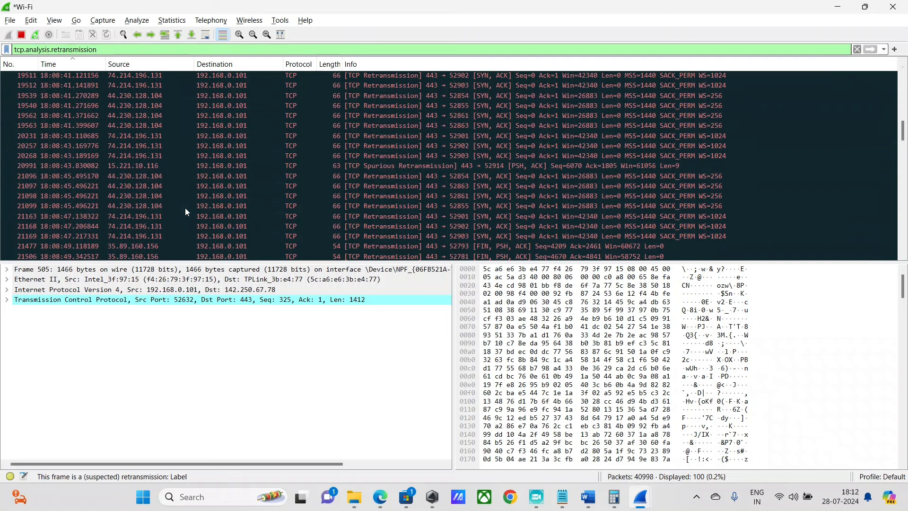
{"action": "scroll", "coordinate": [221, 171], "scroll_direction": "up", "scroll_amount": 4}
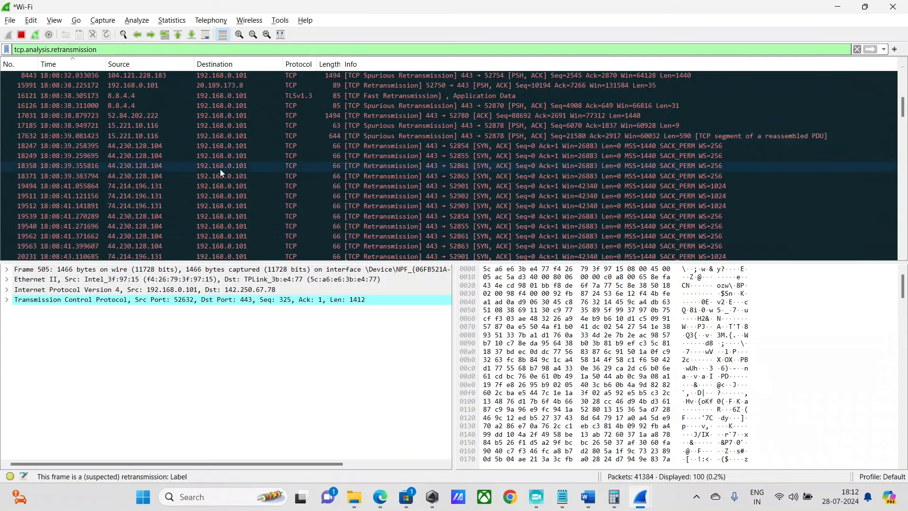
{"action": "scroll", "coordinate": [161, 182], "scroll_direction": "up", "scroll_amount": 1}
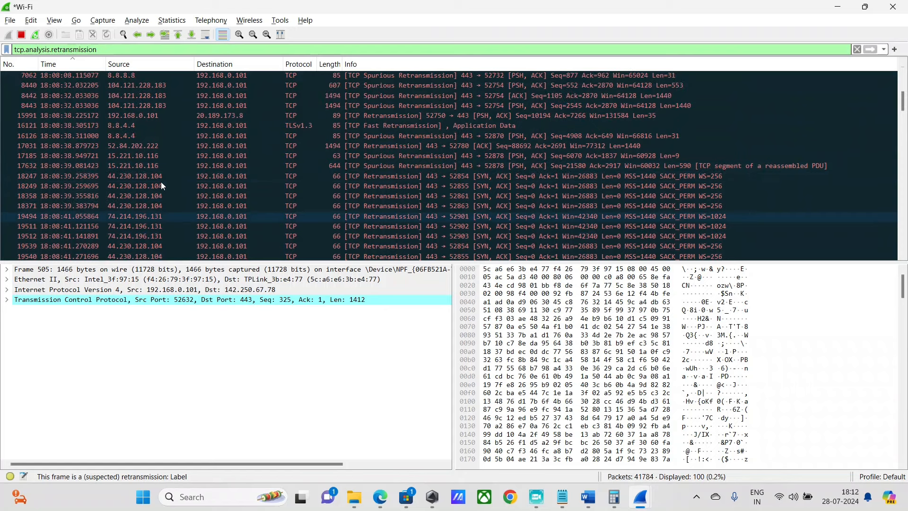
{"action": "scroll", "coordinate": [161, 182], "scroll_direction": "down", "scroll_amount": 1}
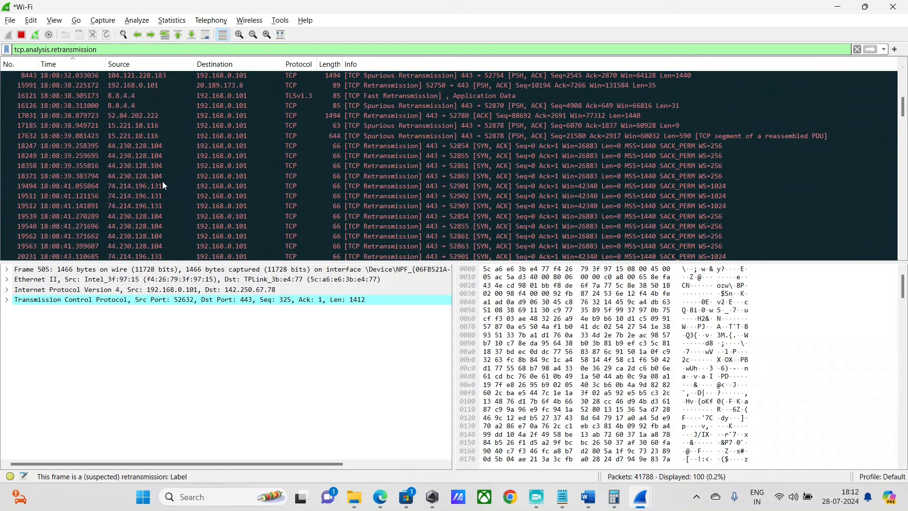
View the TCP conversations limited to the retransmission display filter and sort them by bytes with the largest first
{"action": "left_click_drag", "start_coordinate": [152, 148], "coordinate": [154, 24]}
{"action": "scroll", "coordinate": [161, 166], "scroll_direction": "down", "scroll_amount": 2}
{"action": "left_click", "coordinate": [171, 21]}
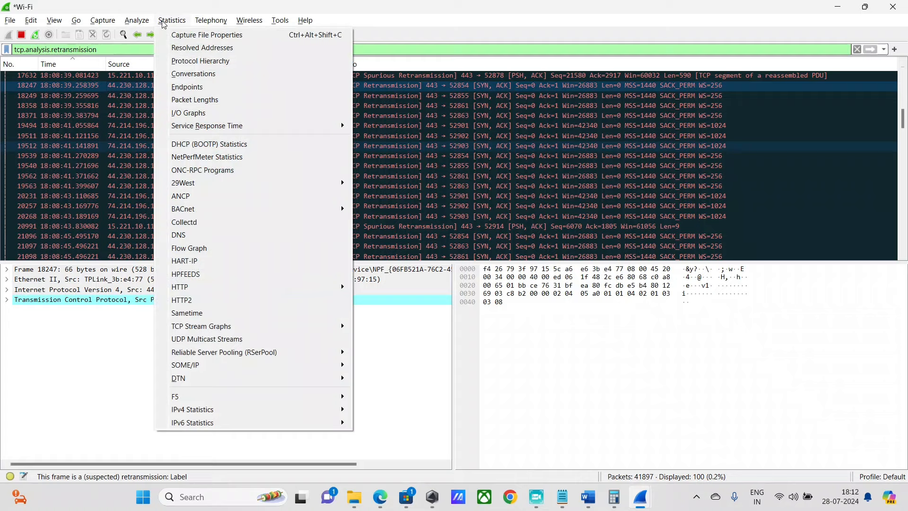
{"action": "left_click", "coordinate": [190, 70]}
{"action": "left_click", "coordinate": [273, 74]}
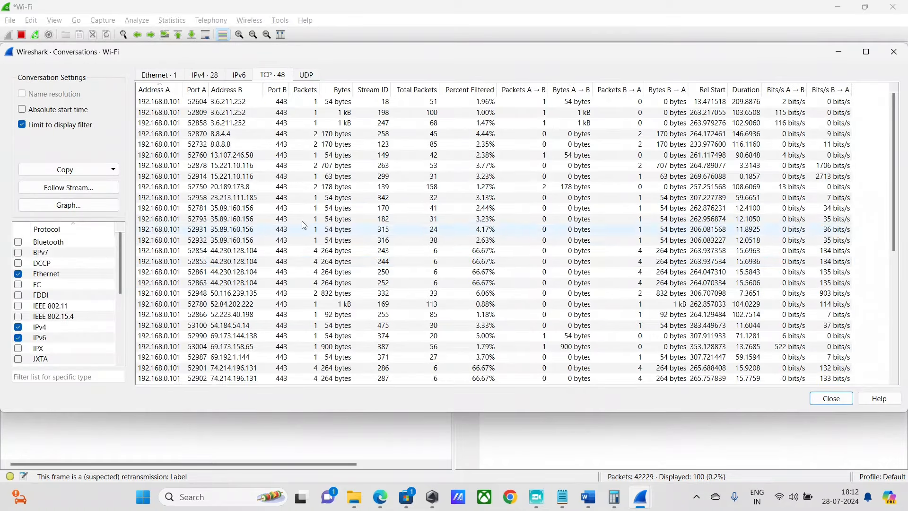
{"action": "left_click", "coordinate": [344, 90]}
{"action": "left_click", "coordinate": [347, 95]}
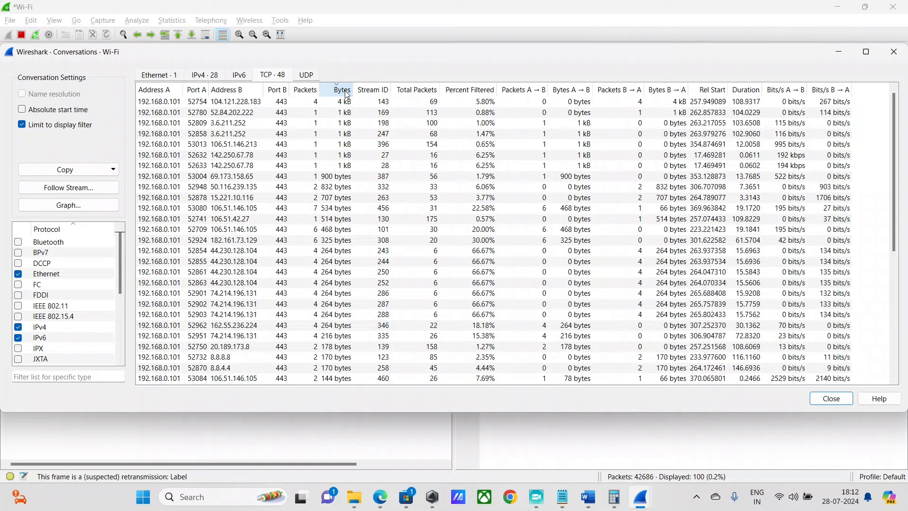
Apply the TCP conversation between 192.168.0.101 port 52854 and 44.230.128.104 port 443 as the display filter, and close the conversations window
{"action": "right_click", "coordinate": [248, 251]}
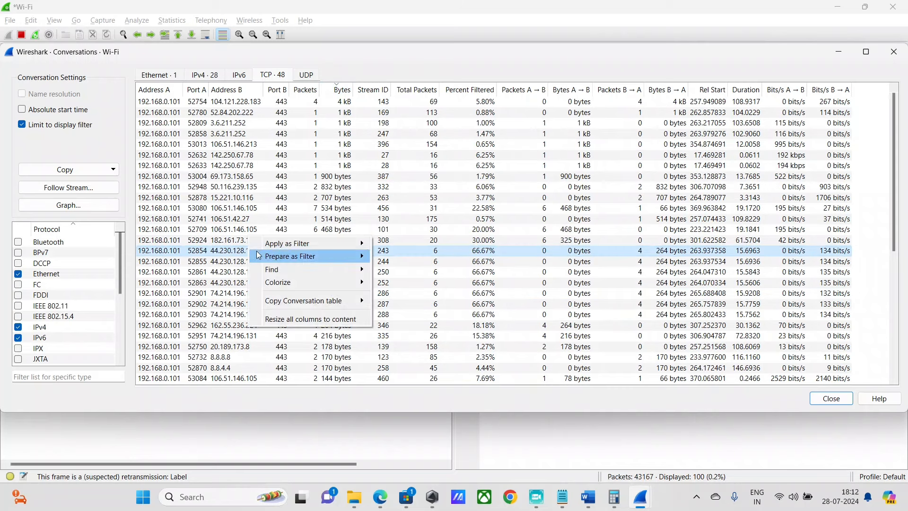
{"action": "left_click", "coordinate": [505, 258]}
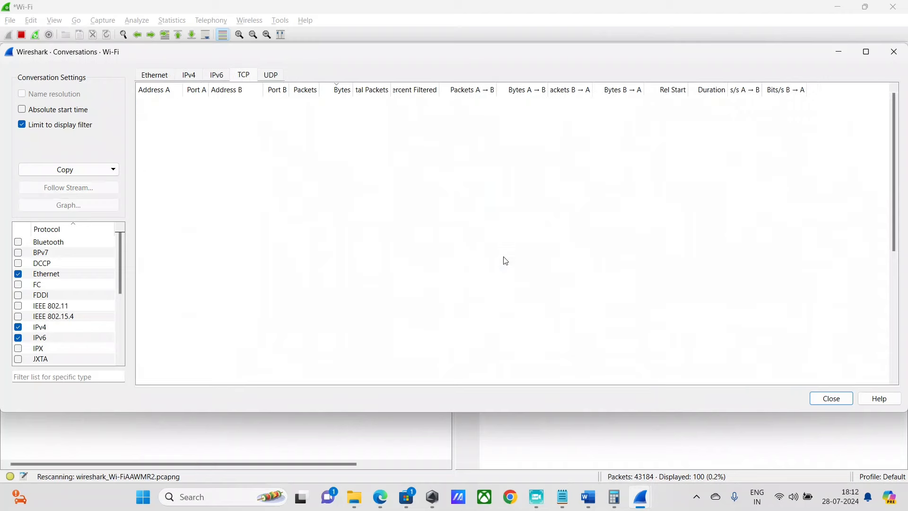
{"action": "left_click", "coordinate": [893, 52]}
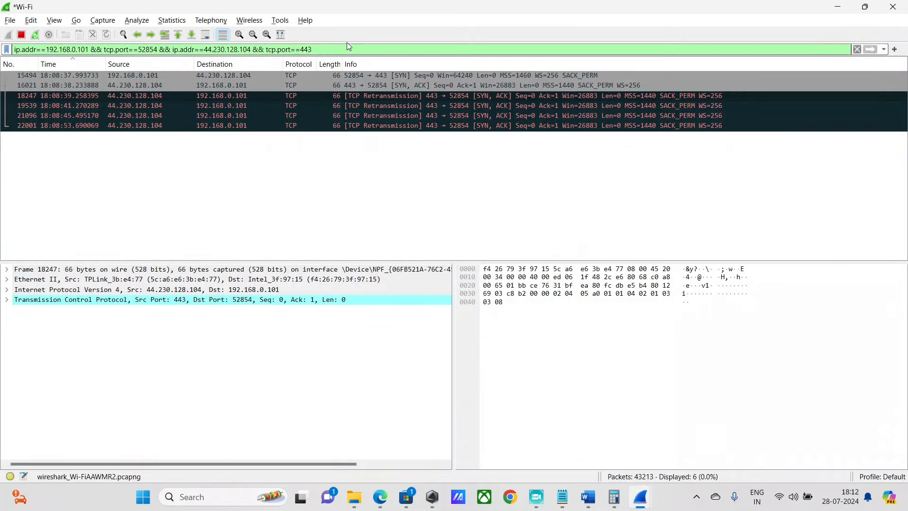
{"action": "key", "text": "Return"}
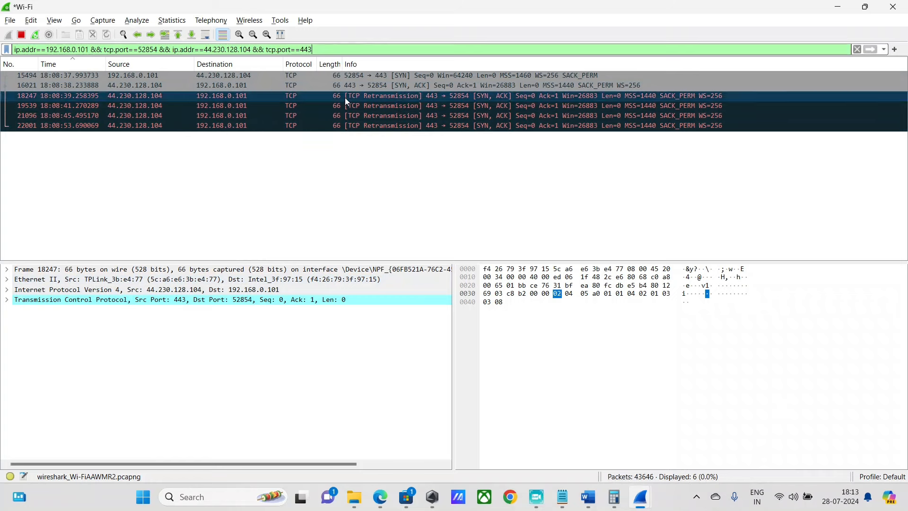
Extend the conversation filter with && tcp.analysis.retransmission and apply it
{"action": "type", "text": "&& tcp"}
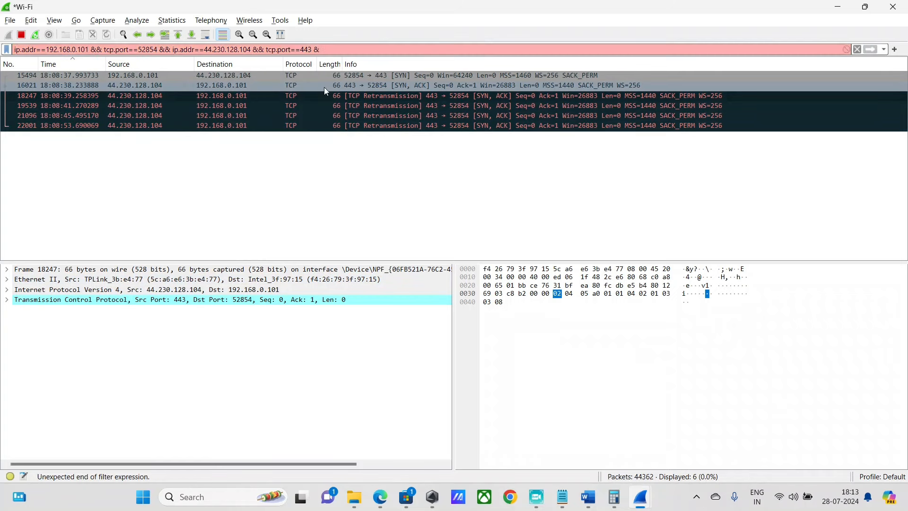
{"action": "type", "text": ".analy"}
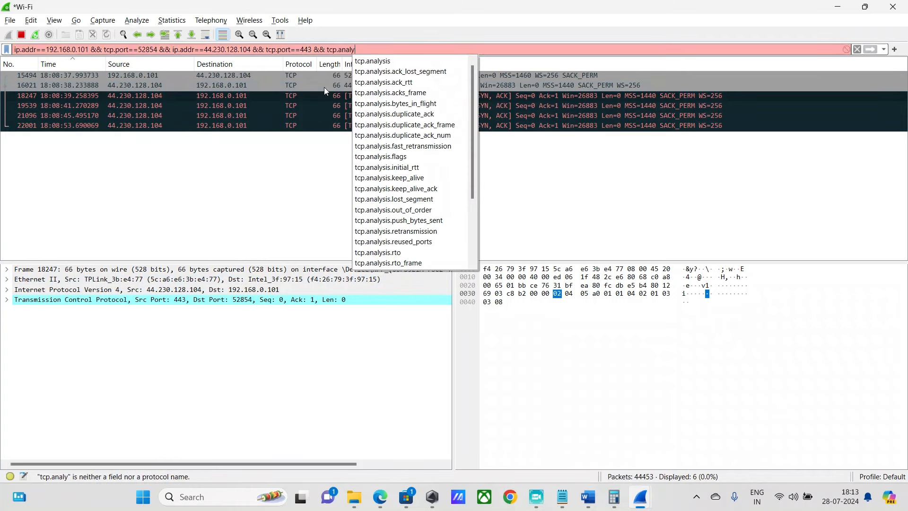
{"action": "key", "text": "Down"}
{"action": "key", "text": "Down"}
{"action": "key", "text": "Down"}
{"action": "key", "text": "Down"}
{"action": "key", "text": "Down"}
{"action": "key", "text": "Down"}
{"action": "key", "text": "Down"}
{"action": "key", "text": "Down"}
{"action": "key", "text": "Down"}
{"action": "key", "text": "Down"}
{"action": "key", "text": "Down"}
{"action": "key", "text": "Down"}
{"action": "key", "text": "Down"}
{"action": "key", "text": "Down"}
{"action": "key", "text": "Down"}
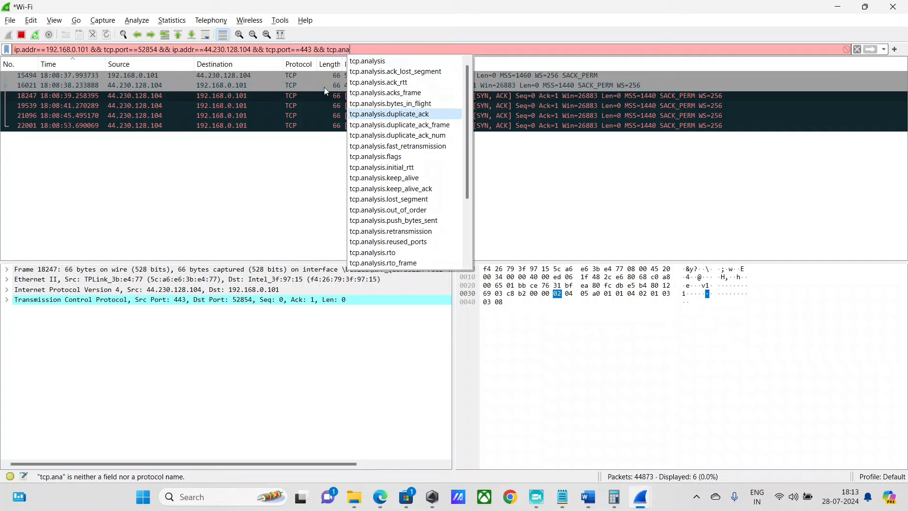
{"action": "key", "text": "Down"}
{"action": "key", "text": "Down"}
{"action": "key", "text": "Return"}
{"action": "key", "text": "Return"}
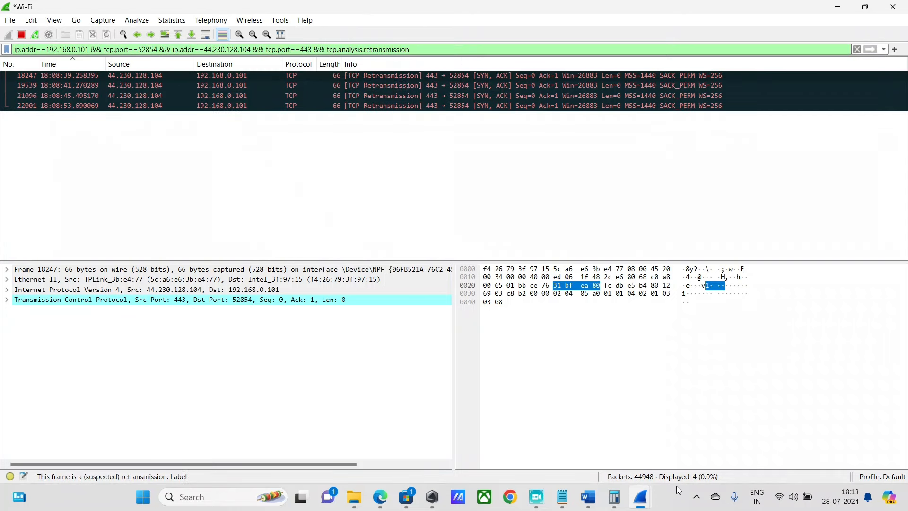
Remove the tcp.analysis.retransmission condition from the display filter and reapply it to list the whole conversation
{"action": "left_click_drag", "start_coordinate": [419, 48], "coordinate": [316, 52]}
{"action": "key", "text": "BackSpace"}
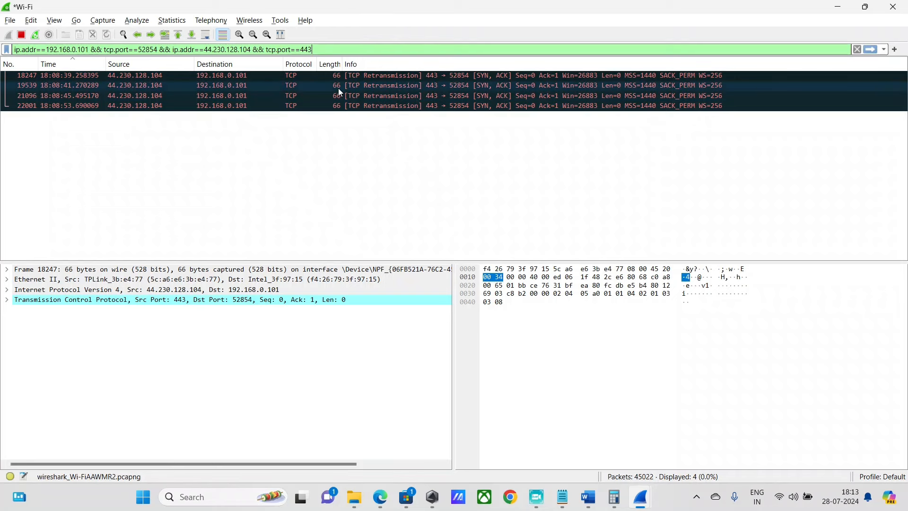
{"action": "key", "text": "Return"}
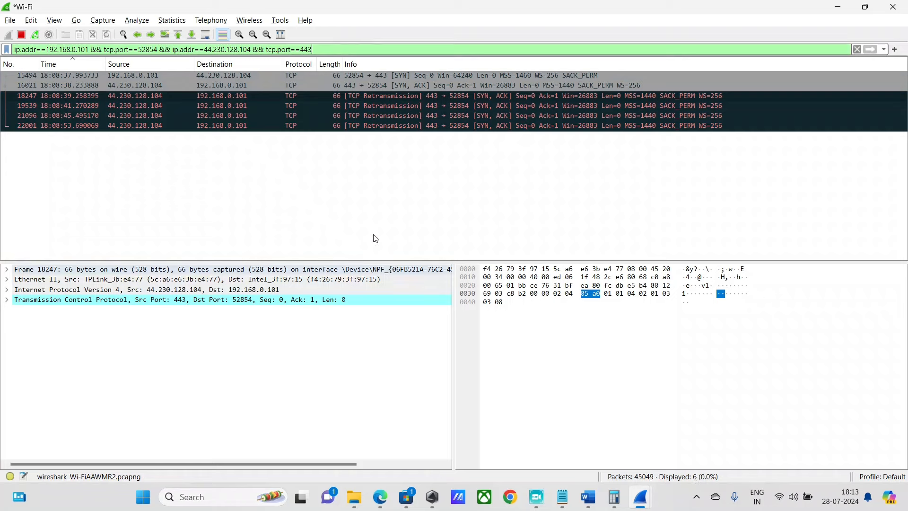
Add && tcp.analysis.retransmission back to the end of the conversation filter and apply it
{"action": "left_click", "coordinate": [336, 50]}
{"action": "type", "text": "&&"}
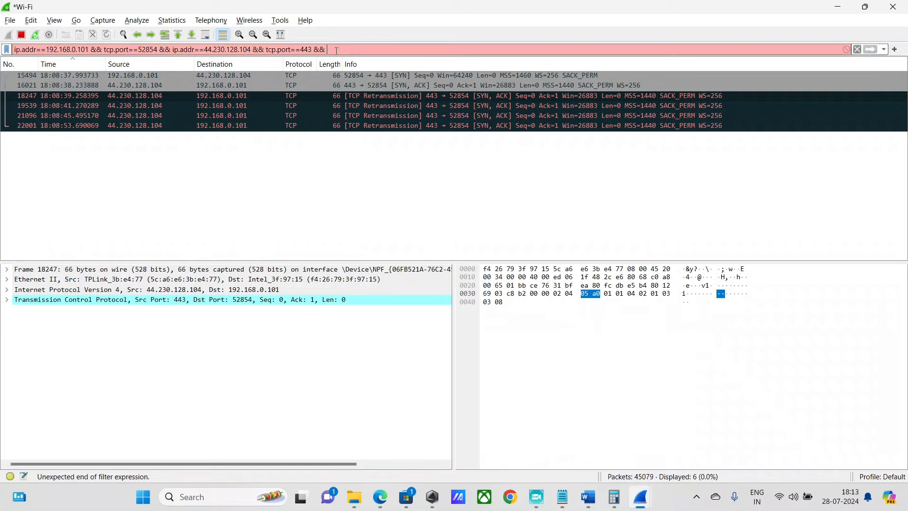
{"action": "type", "text": " tcp"}
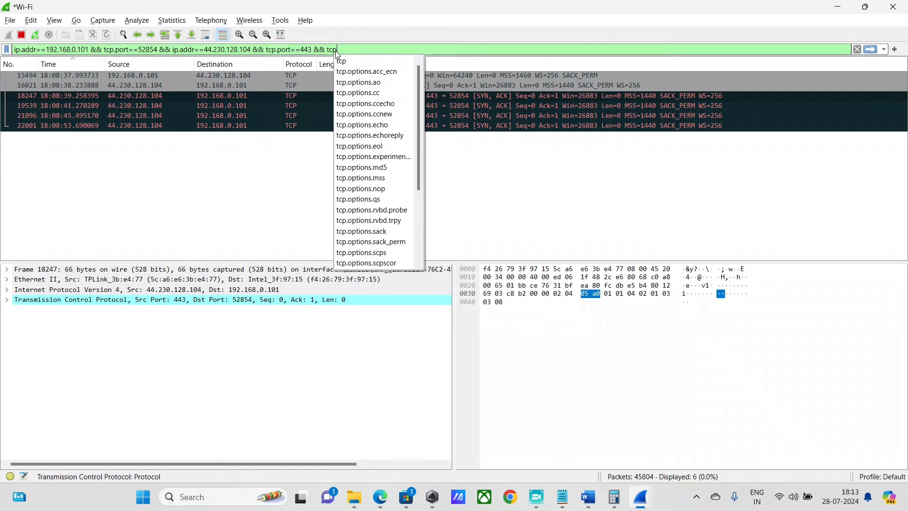
{"action": "type", "text": ".anal"}
{"action": "key", "text": "Down"}
{"action": "key", "text": "Down"}
{"action": "key", "text": "Down"}
{"action": "key", "text": "Down"}
{"action": "key", "text": "Down"}
{"action": "key", "text": "Down"}
{"action": "key", "text": "Down"}
{"action": "key", "text": "Down"}
{"action": "key", "text": "Down"}
{"action": "key", "text": "Down"}
{"action": "key", "text": "Down"}
{"action": "key", "text": "Down"}
{"action": "key", "text": "Down"}
{"action": "key", "text": "Down"}
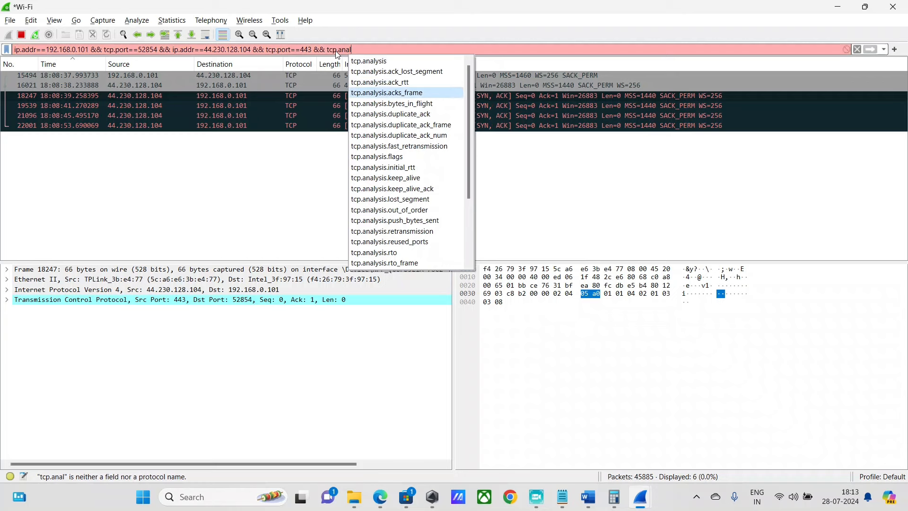
{"action": "key", "text": "Down"}
{"action": "key", "text": "Down"}
{"action": "key", "text": "Down"}
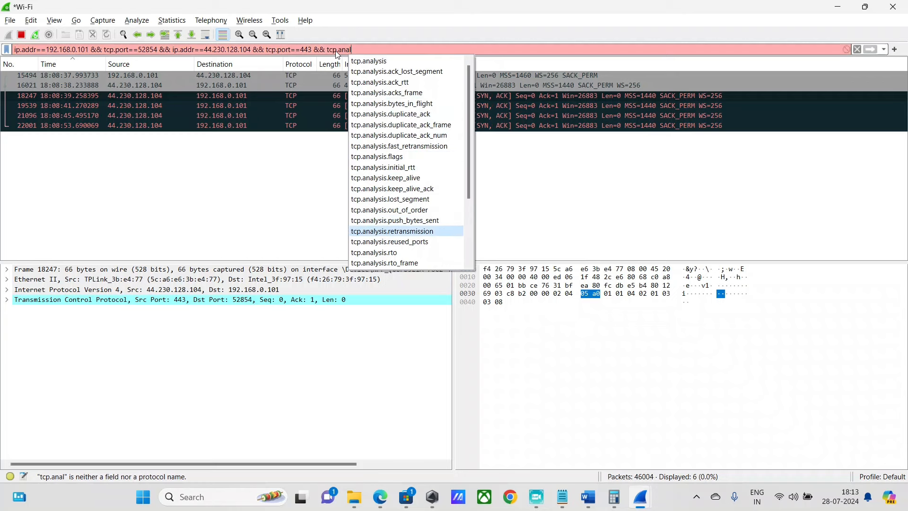
{"action": "key", "text": "Return"}
{"action": "key", "text": "Return"}
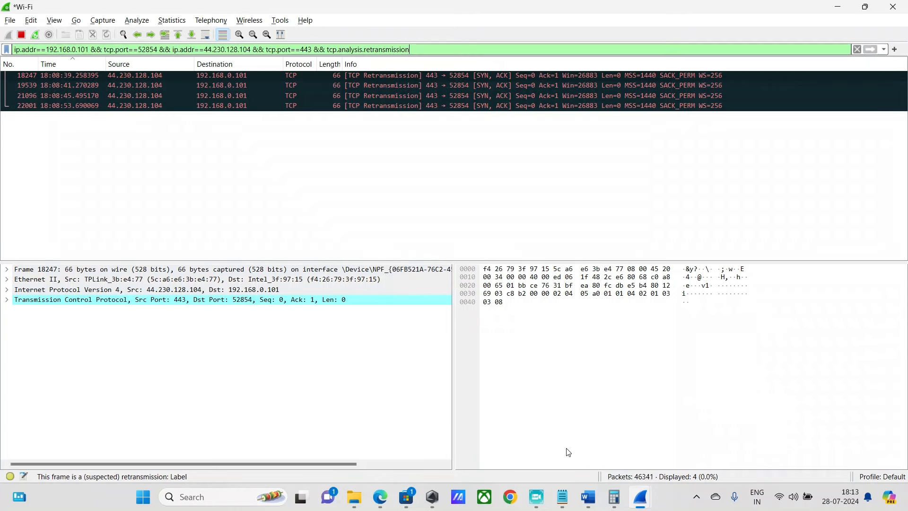
Switch to Calculator, divide the 4 retransmitted packets by the conversation's 6 total packets, and close it
{"action": "left_click", "coordinate": [614, 497]}
{"action": "left_click", "coordinate": [146, 150]}
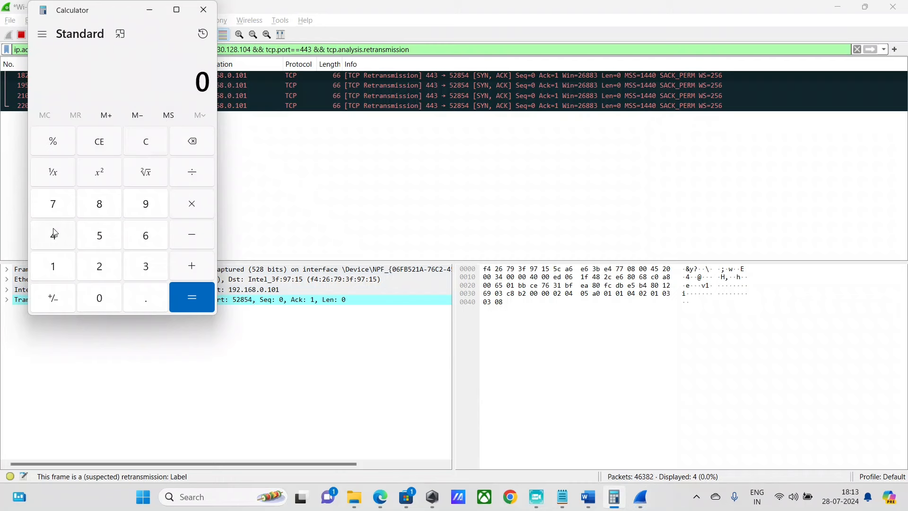
{"action": "left_click", "coordinate": [55, 232]}
{"action": "left_click", "coordinate": [198, 177]}
{"action": "left_click", "coordinate": [143, 248]}
{"action": "left_click", "coordinate": [200, 303]}
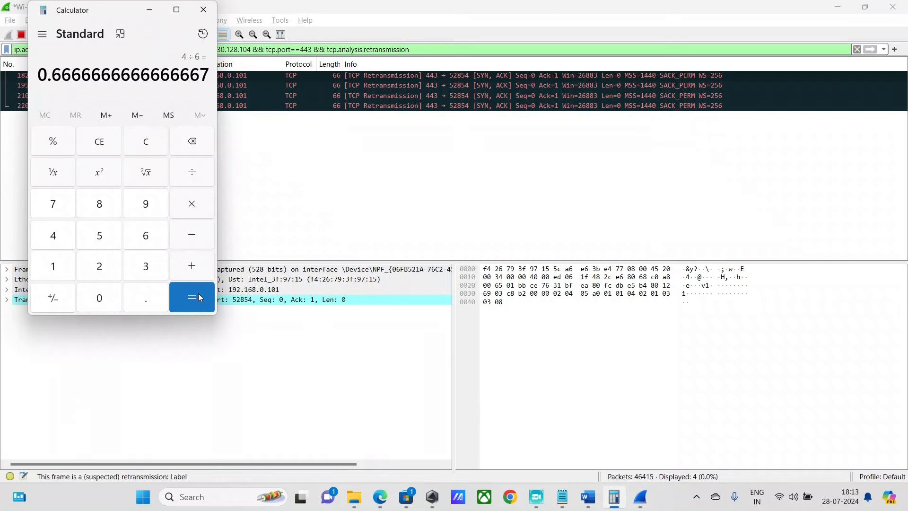
{"action": "left_click", "coordinate": [204, 10]}
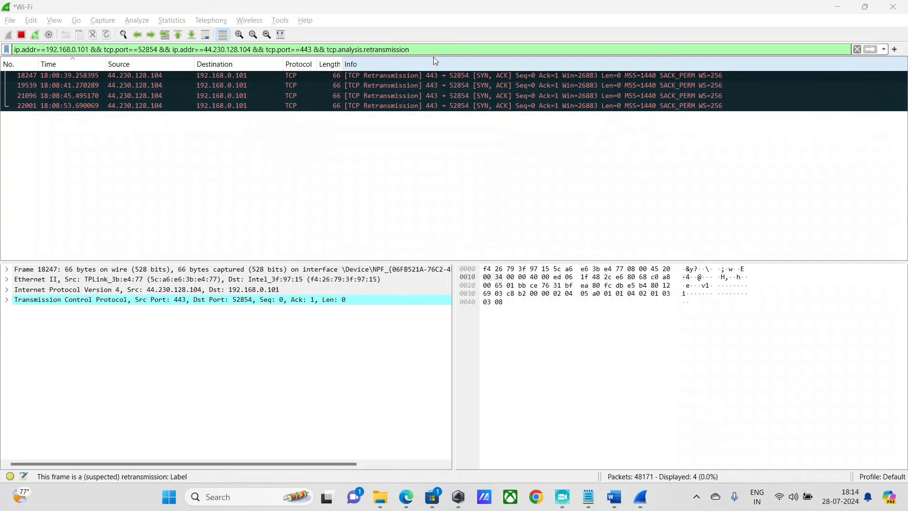
Shorten the display filter to ip.addr==192.168.0.101 && tcp.port==52854 && ip.addr==44.230.128.104 and apply it
{"action": "left_click_drag", "start_coordinate": [419, 49], "coordinate": [250, 51]}
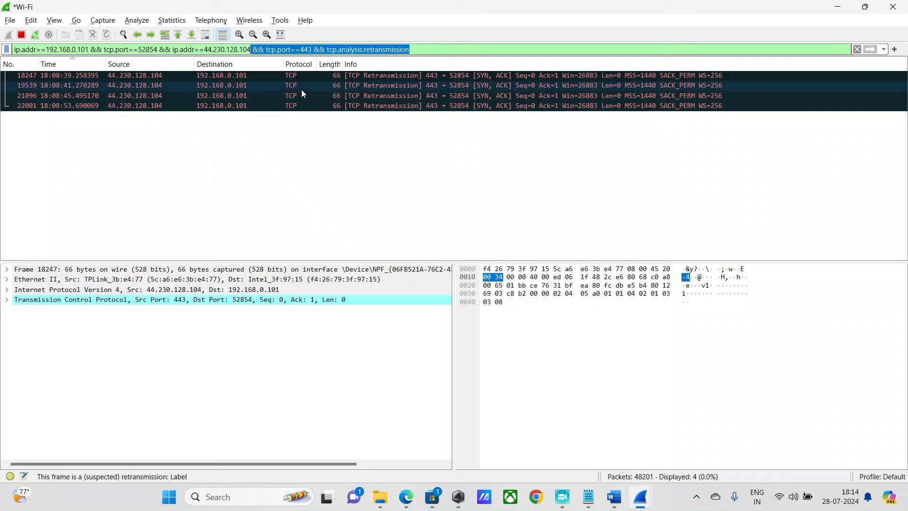
{"action": "key", "text": "BackSpace"}
{"action": "key", "text": "Return"}
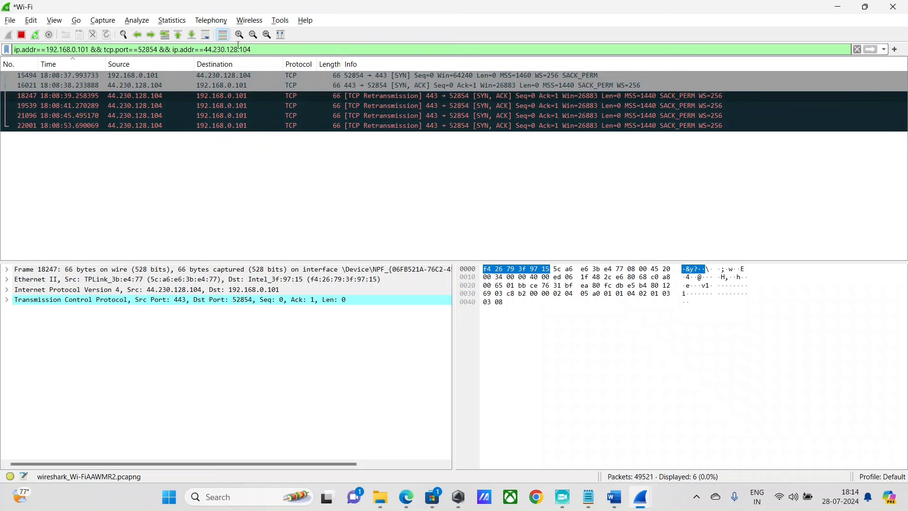
Append && tcp.analysis.retransmission to the shortened address and port filter and apply it
{"action": "type", "text": "&&"}
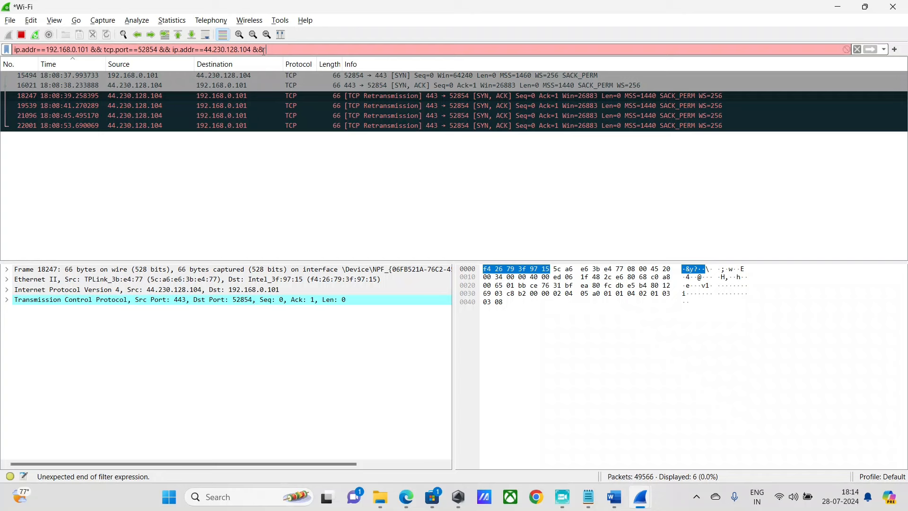
{"action": "type", "text": " tcp."}
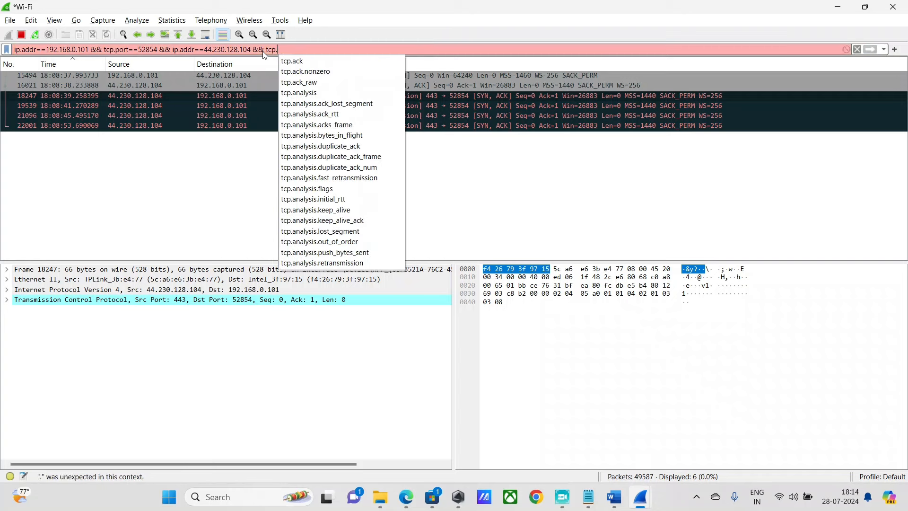
{"action": "type", "text": "analysis."}
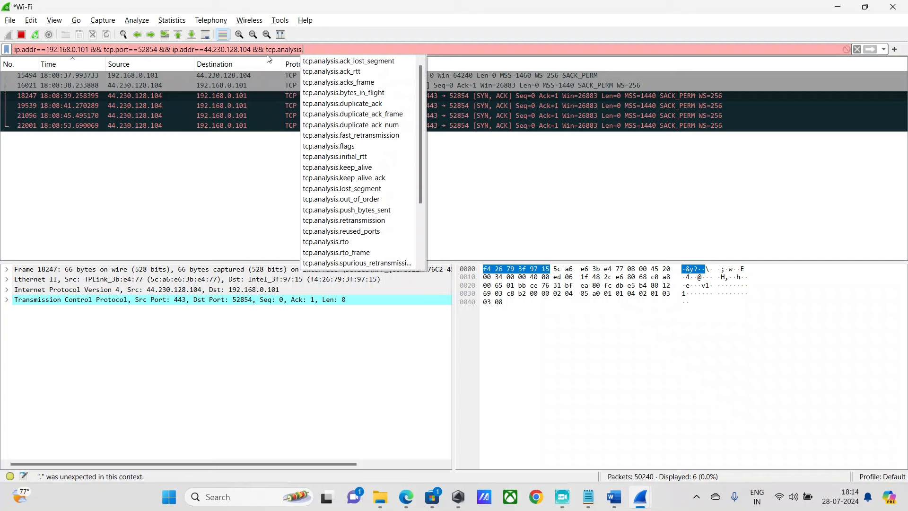
{"action": "left_click", "coordinate": [344, 220]}
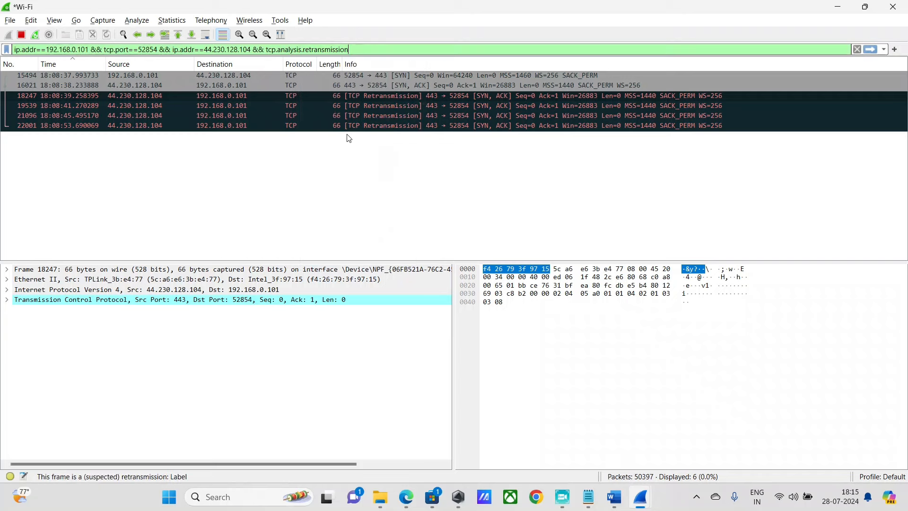
{"action": "key", "text": "Return"}
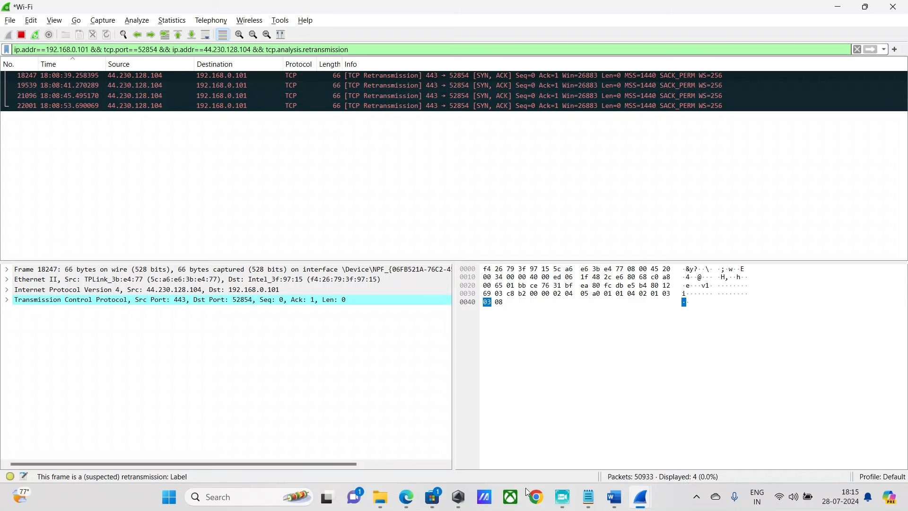
Launch Calculator with calc, compute 4 ÷ 6 for the packet loss ratio, and return to Wireshark
{"action": "key", "text": "super+r"}
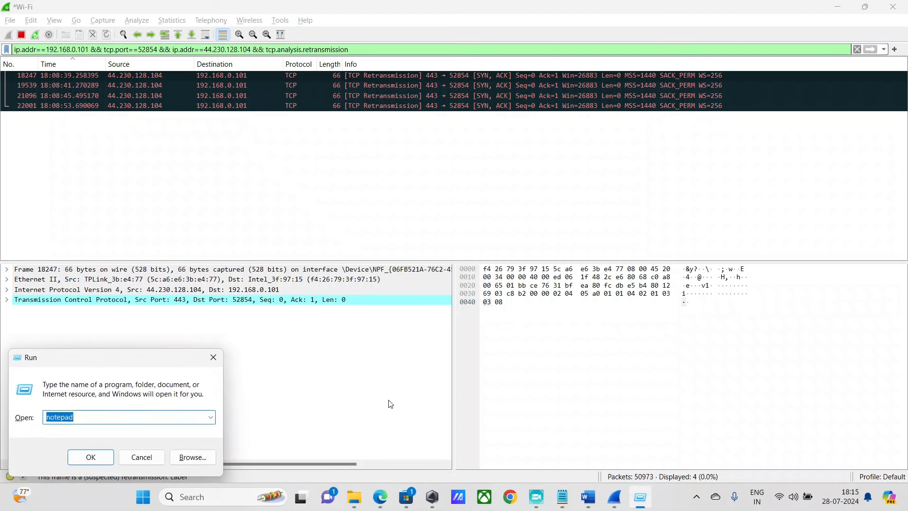
{"action": "type", "text": "calc"}
{"action": "key", "text": "Return"}
{"action": "type", "text": "14"}
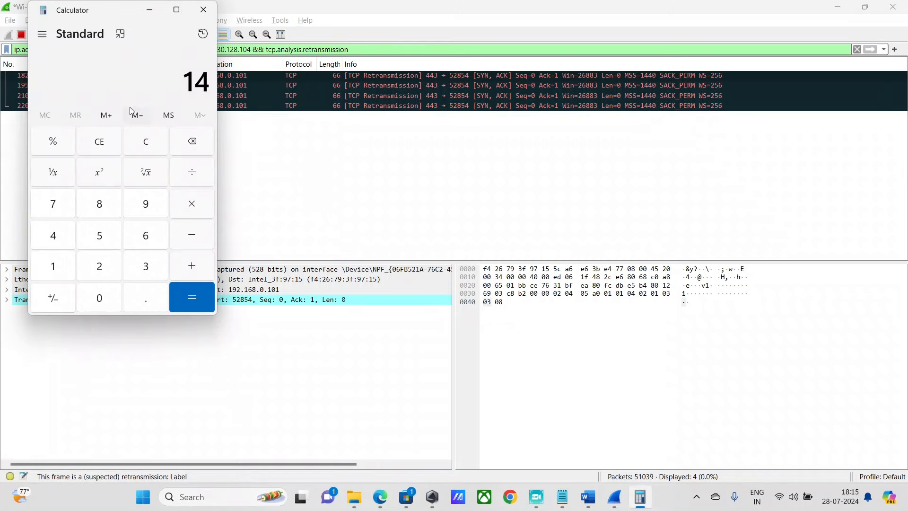
{"action": "left_click", "coordinate": [92, 151]}
{"action": "left_click", "coordinate": [58, 245]}
{"action": "left_click", "coordinate": [188, 178]}
{"action": "left_click", "coordinate": [137, 231]}
{"action": "left_click", "coordinate": [190, 296]}
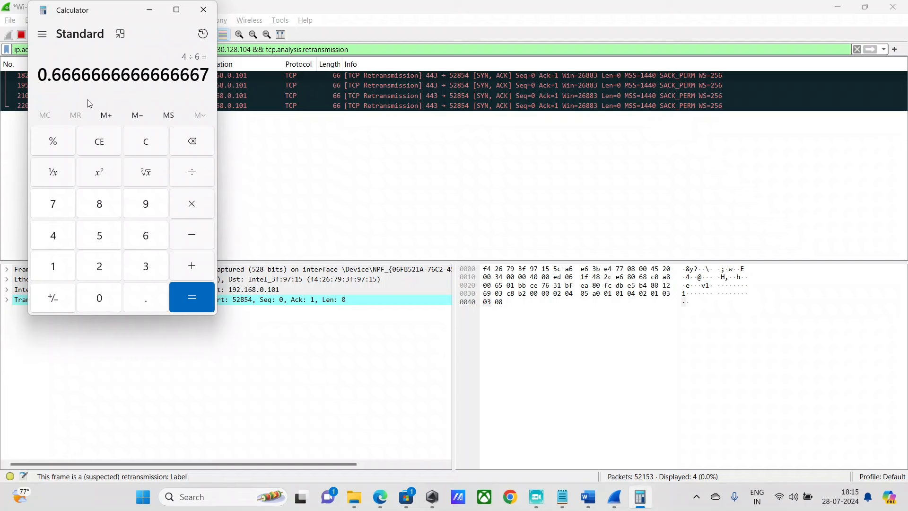
{"action": "left_click", "coordinate": [398, 181]}
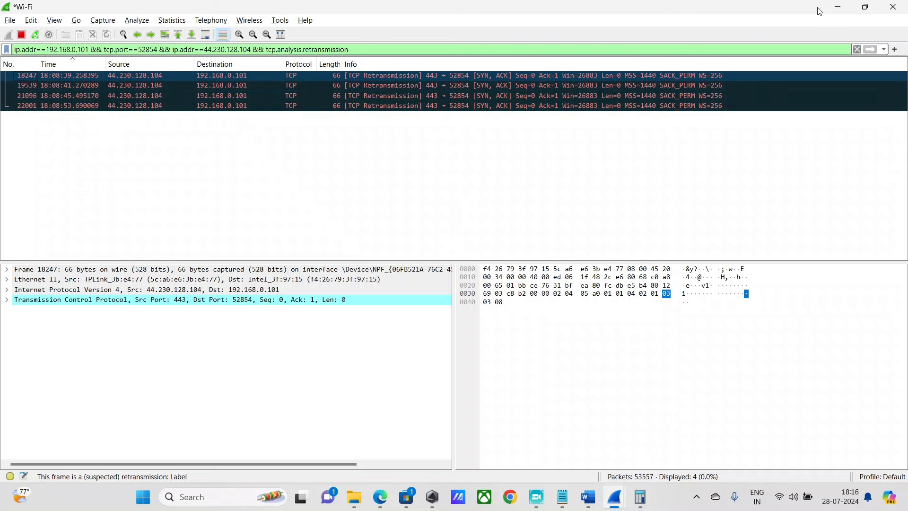
Clear the display filter and start entering a new TCP filter
{"action": "left_click", "coordinate": [858, 49]}
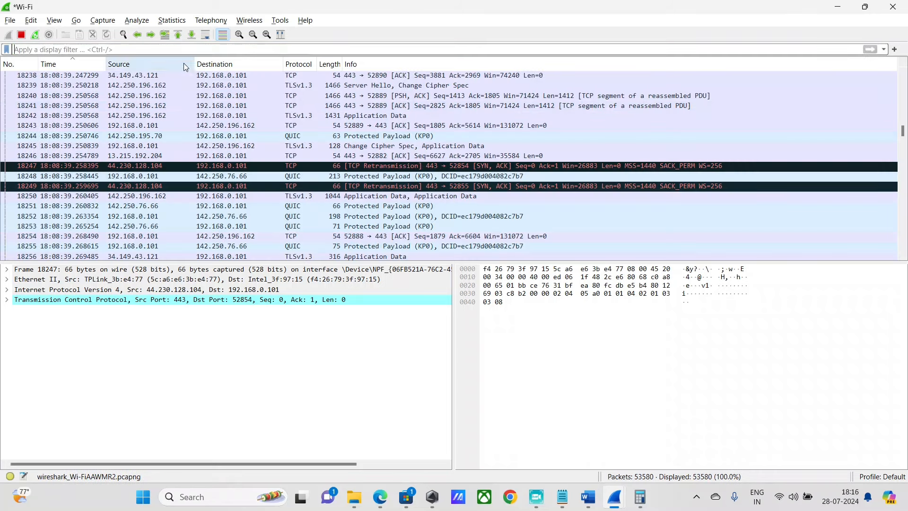
{"action": "type", "text": "tc"}
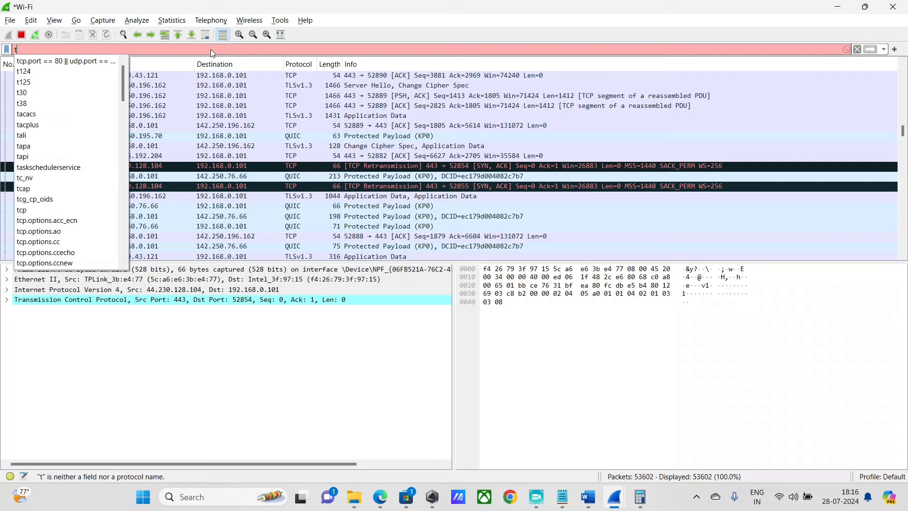